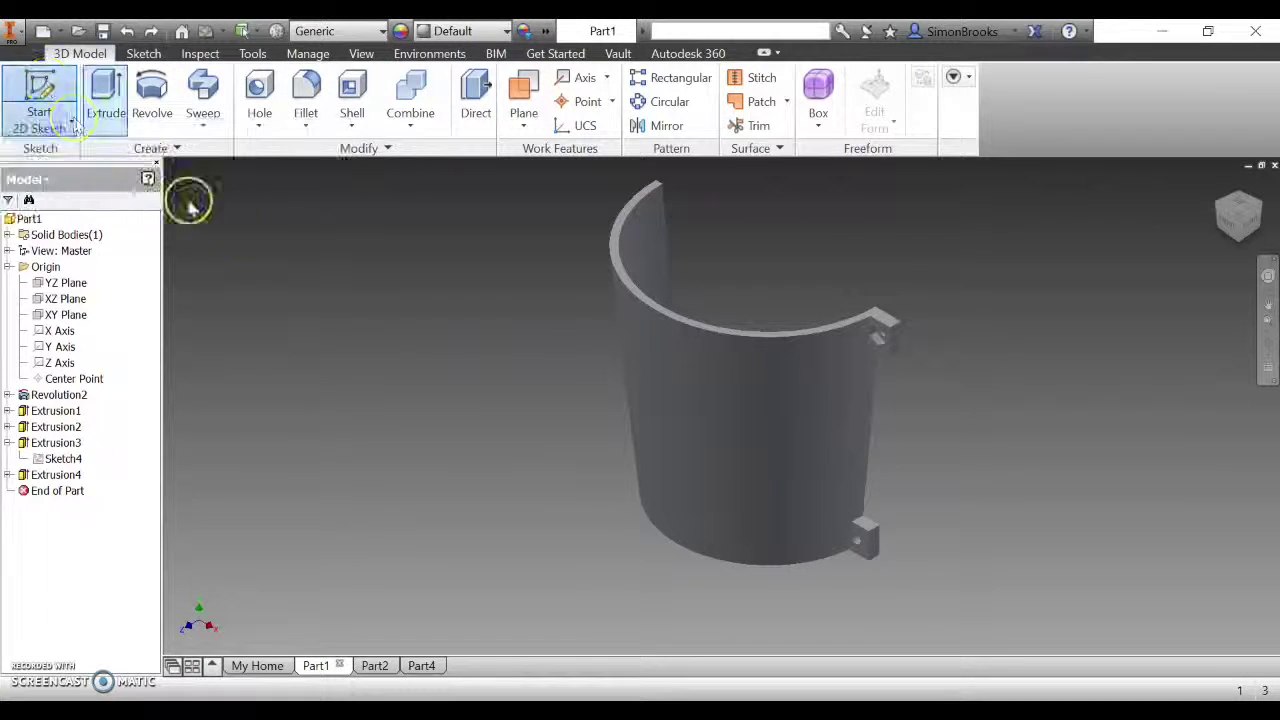
- Start a 2D sketch on the front face of the lower lug with the round hole
left_click(48, 86)
left_click(48, 86)
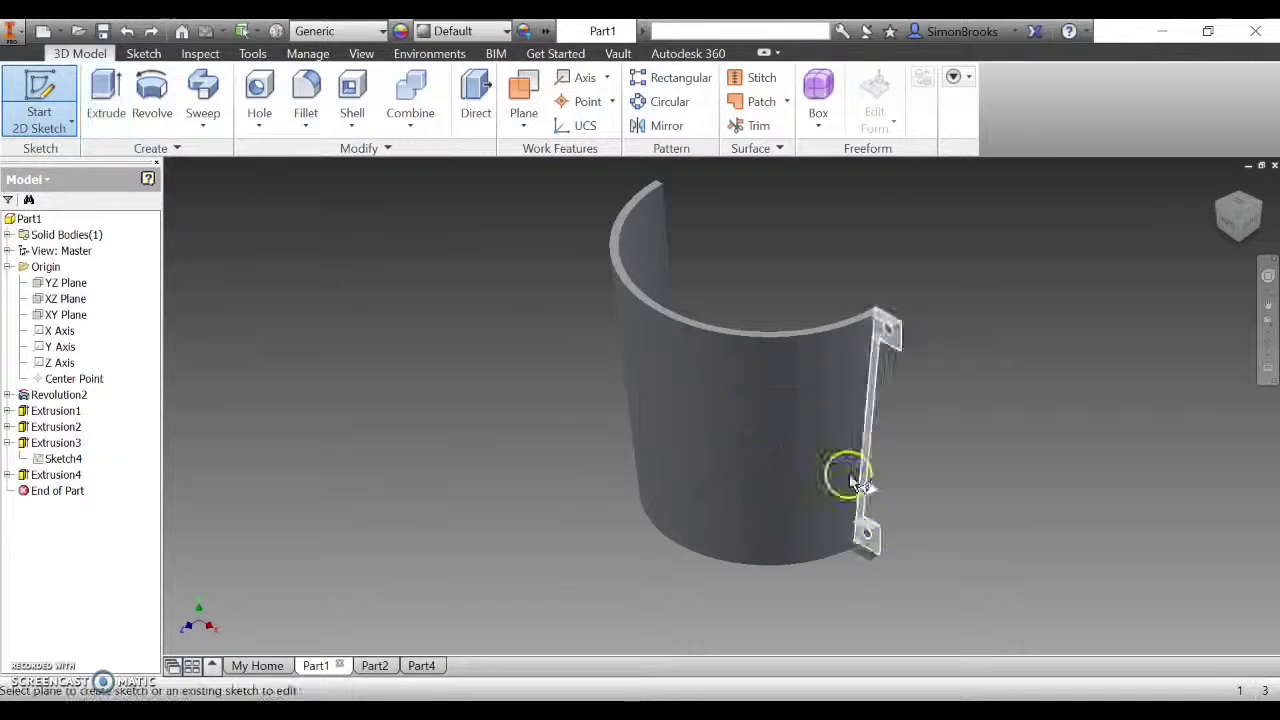
scroll(865, 540, "up", 2)
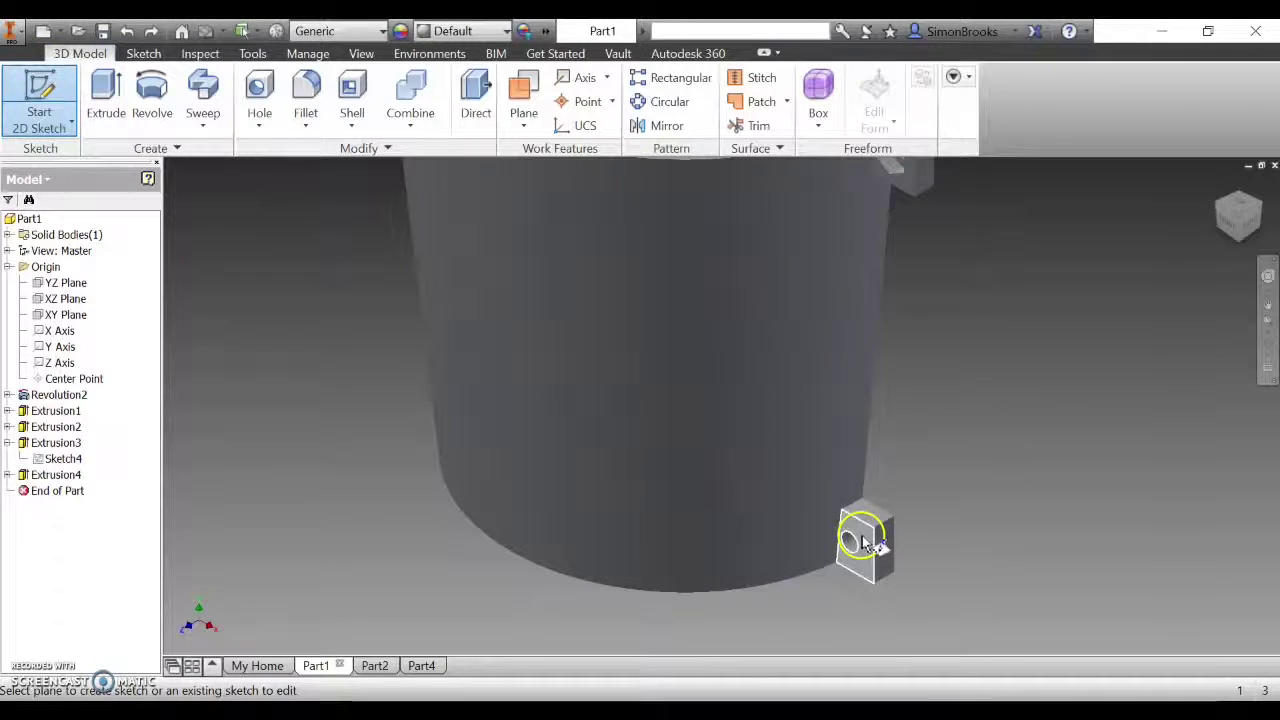
left_click(865, 542)
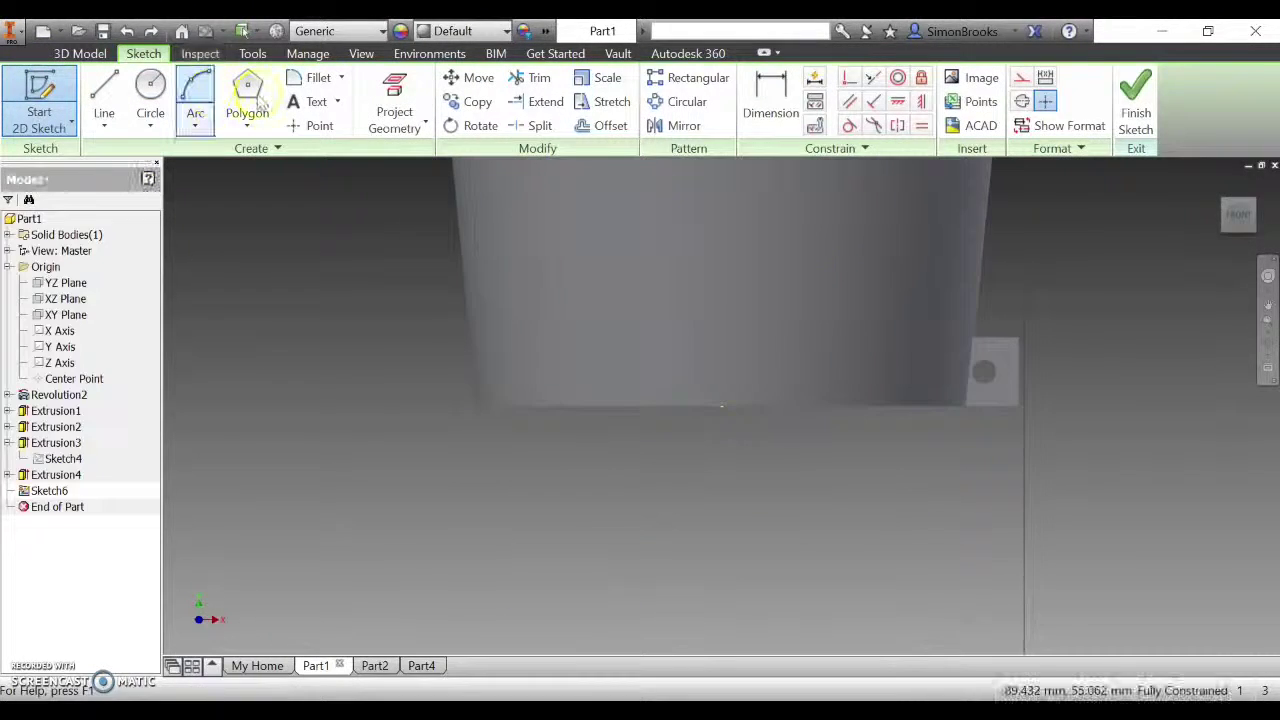
- Draw a six-sided inscribed polygon centred on the lug's hole, about 7 mm across the flats
left_click(250, 93)
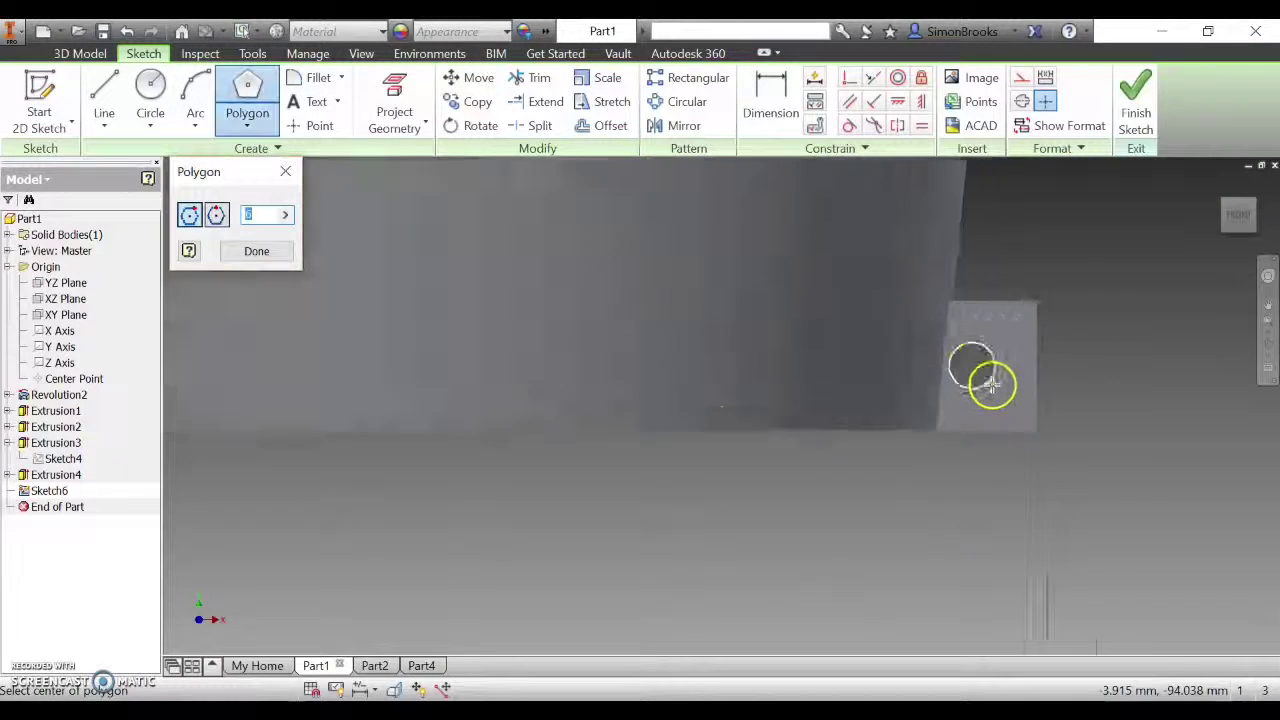
scroll(992, 340, "up", 2)
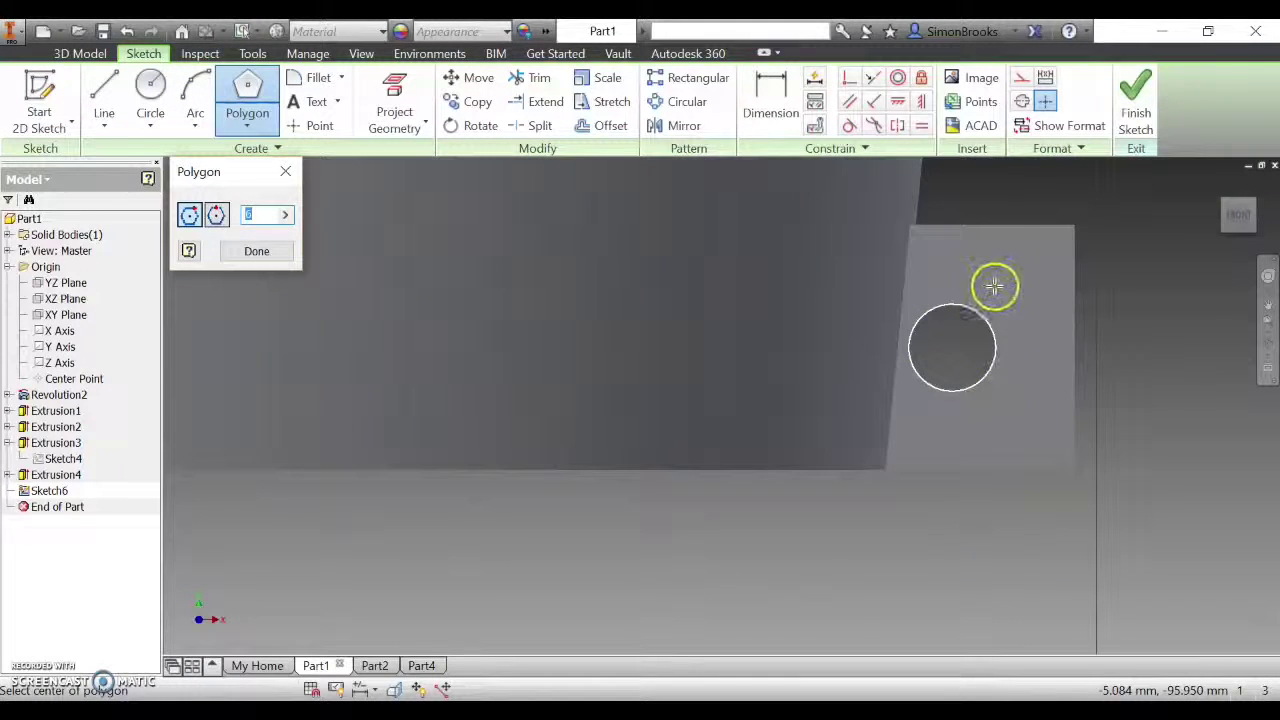
left_click(952, 346)
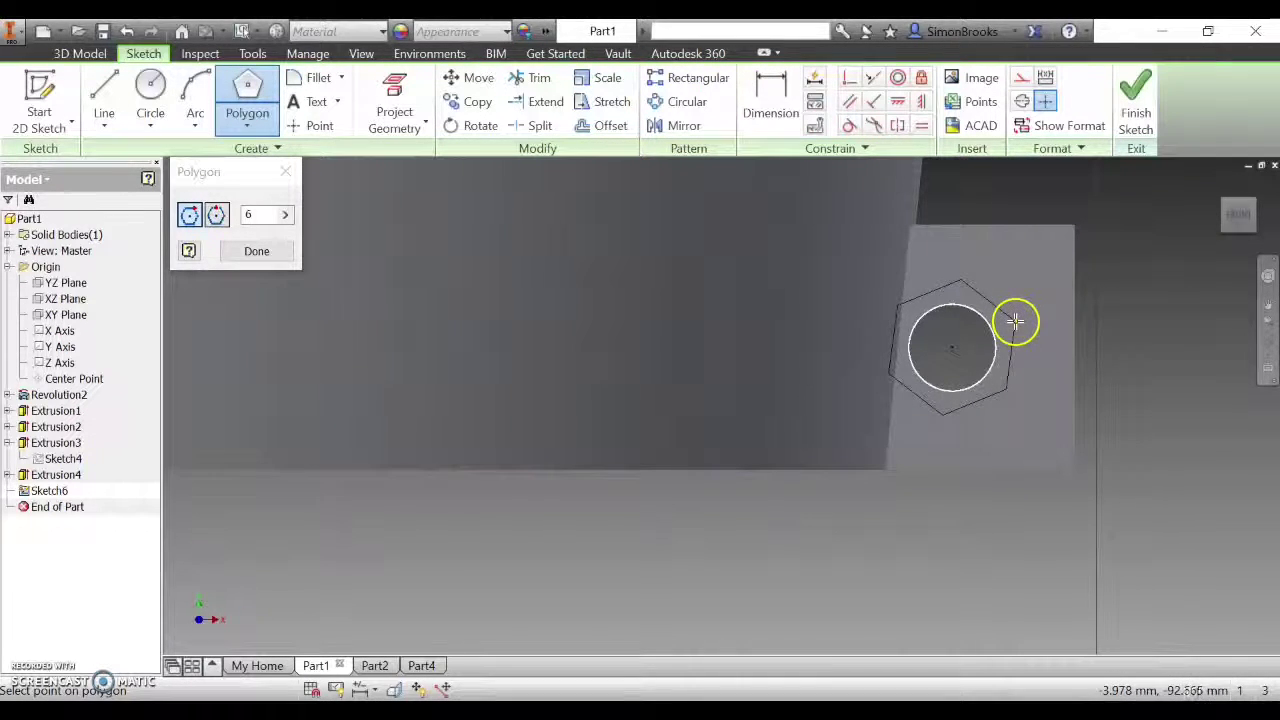
left_click(1028, 314)
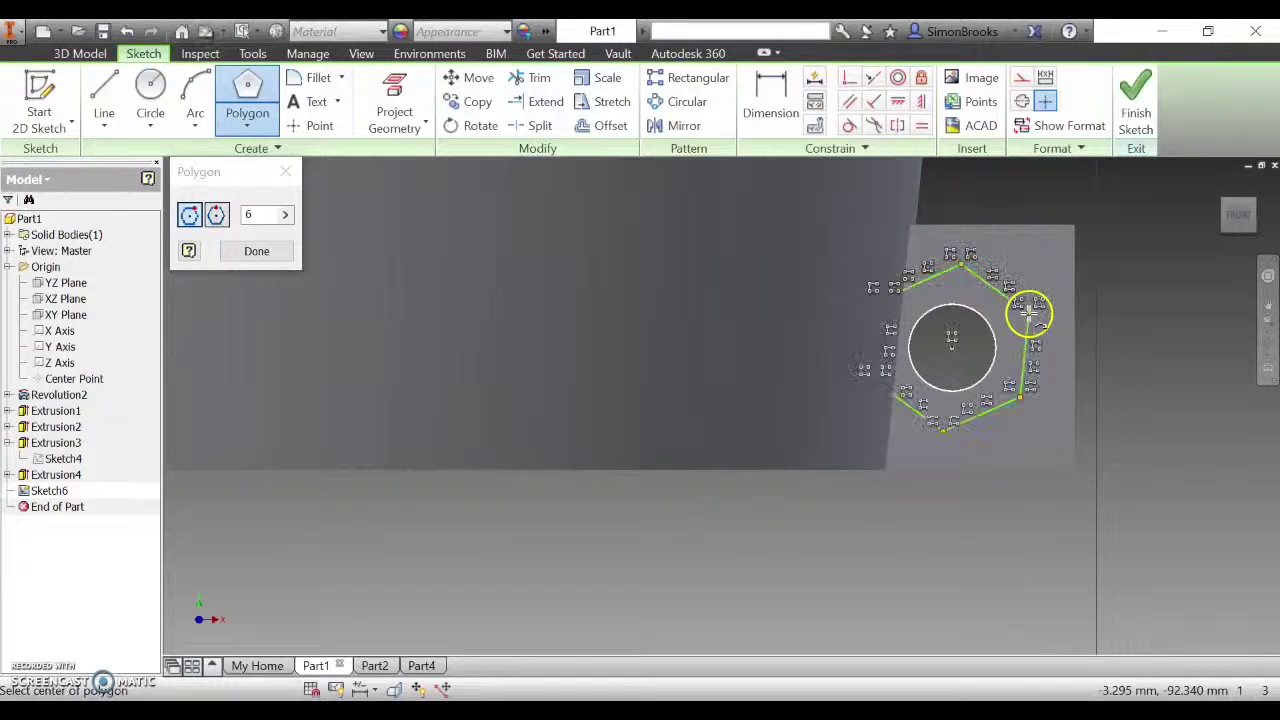
- Apply a parallel constraint between the hexagon's outer side and the lug's vertical outer edge
left_click(850, 103)
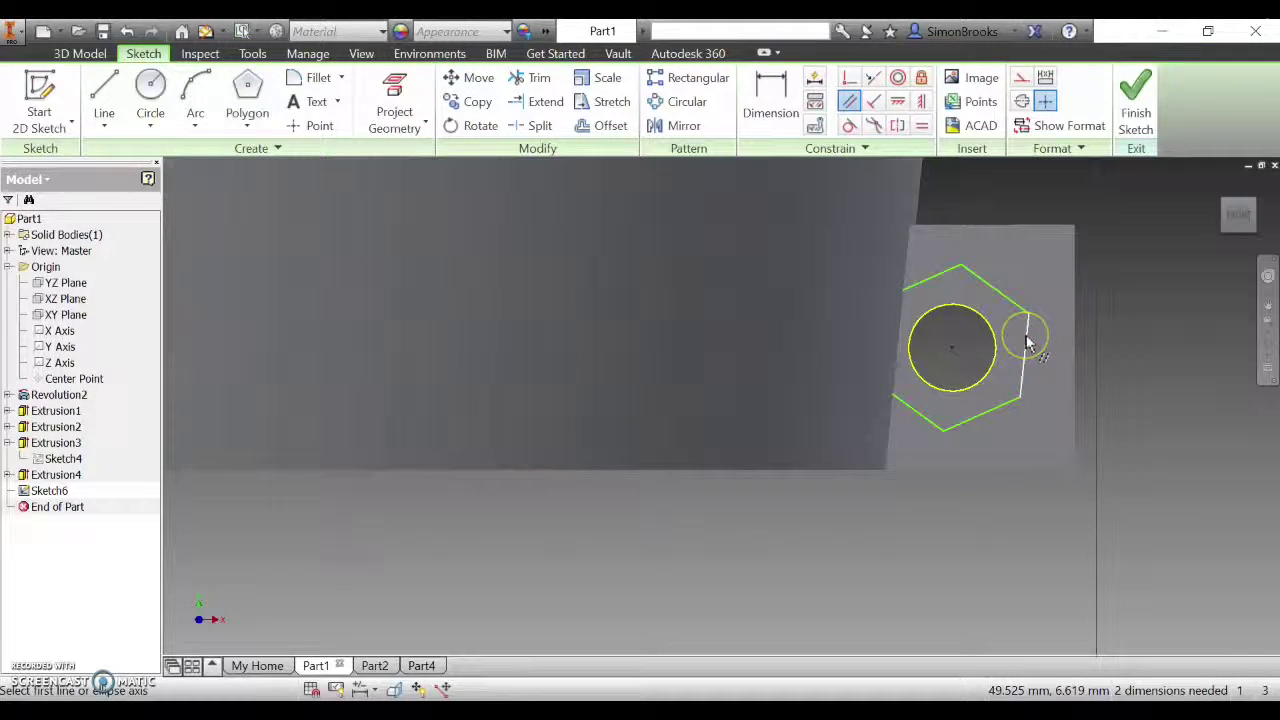
left_click(1023, 340)
left_click(1076, 344)
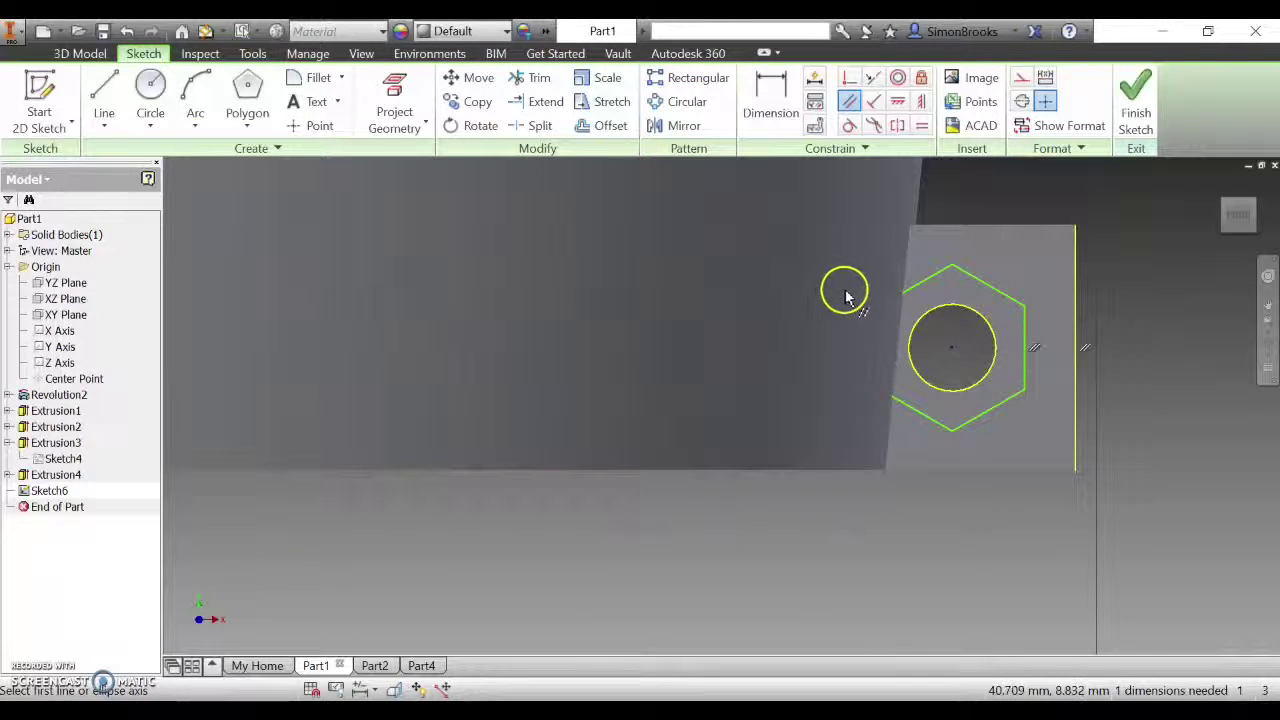
- Dimension the hexagon across its two vertical flats as 7 mm and finish the sketch
left_click(776, 104)
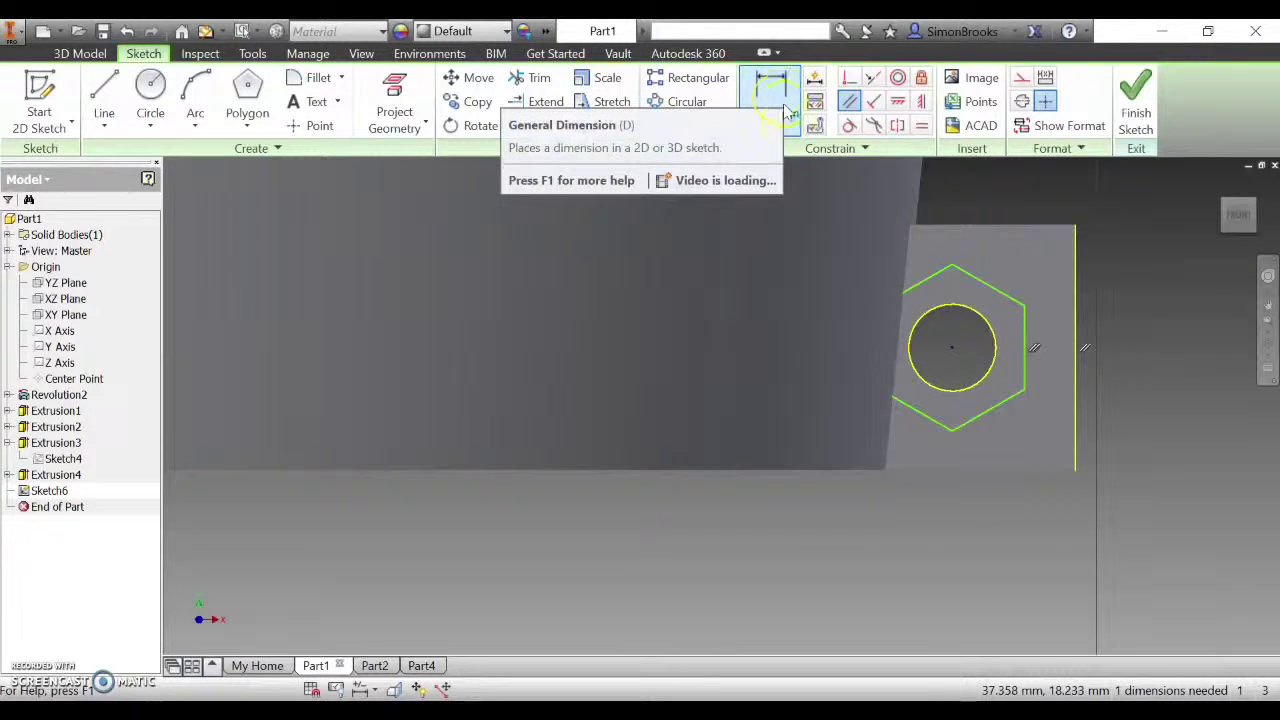
left_click(877, 356)
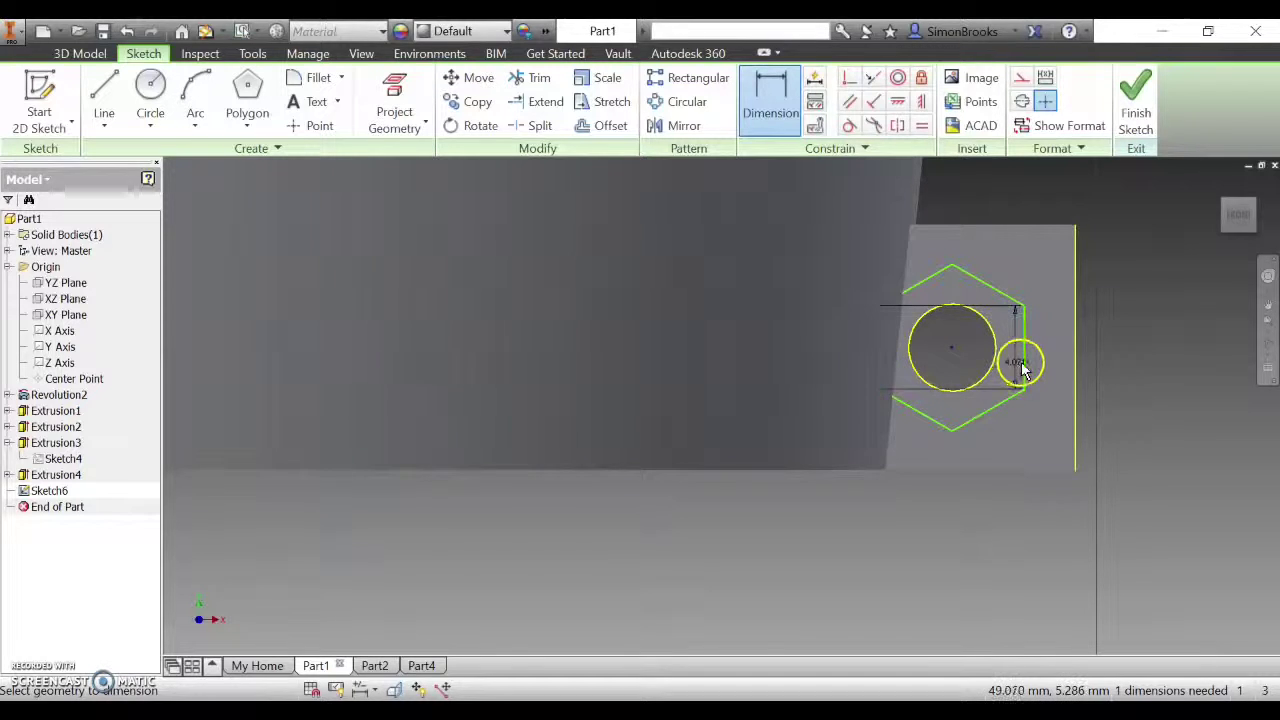
left_click(1022, 368)
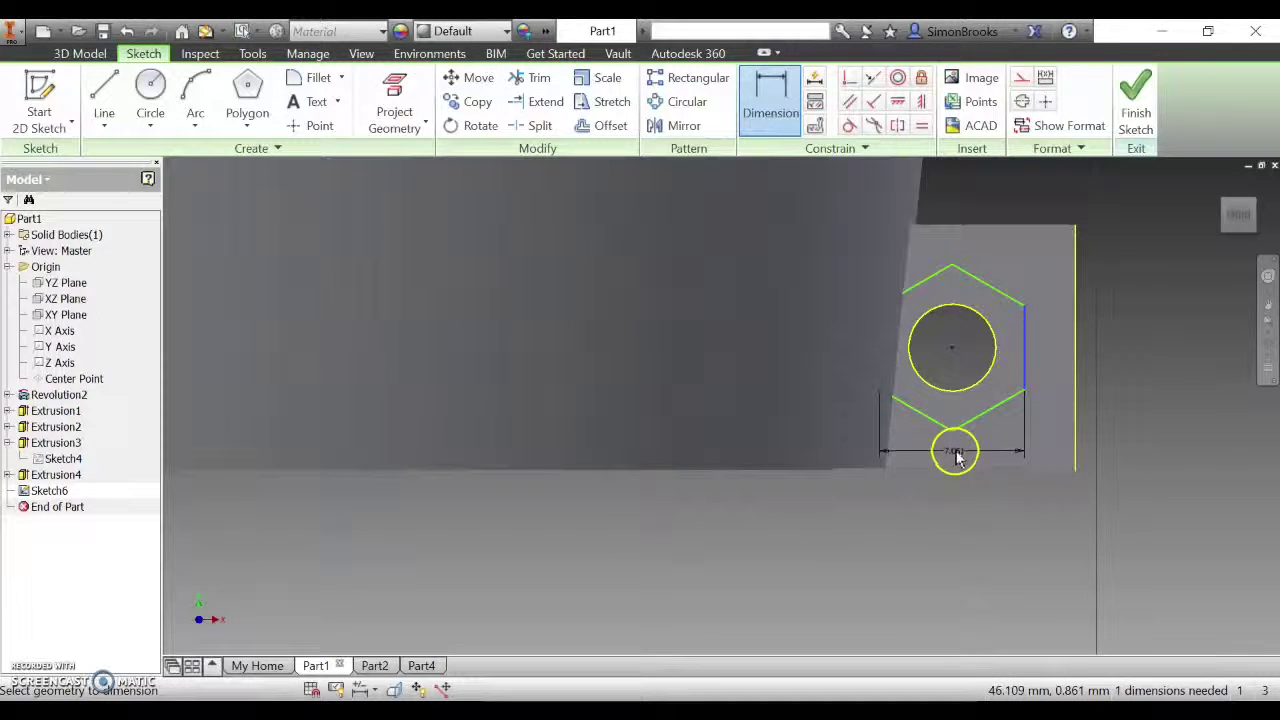
left_click(956, 457)
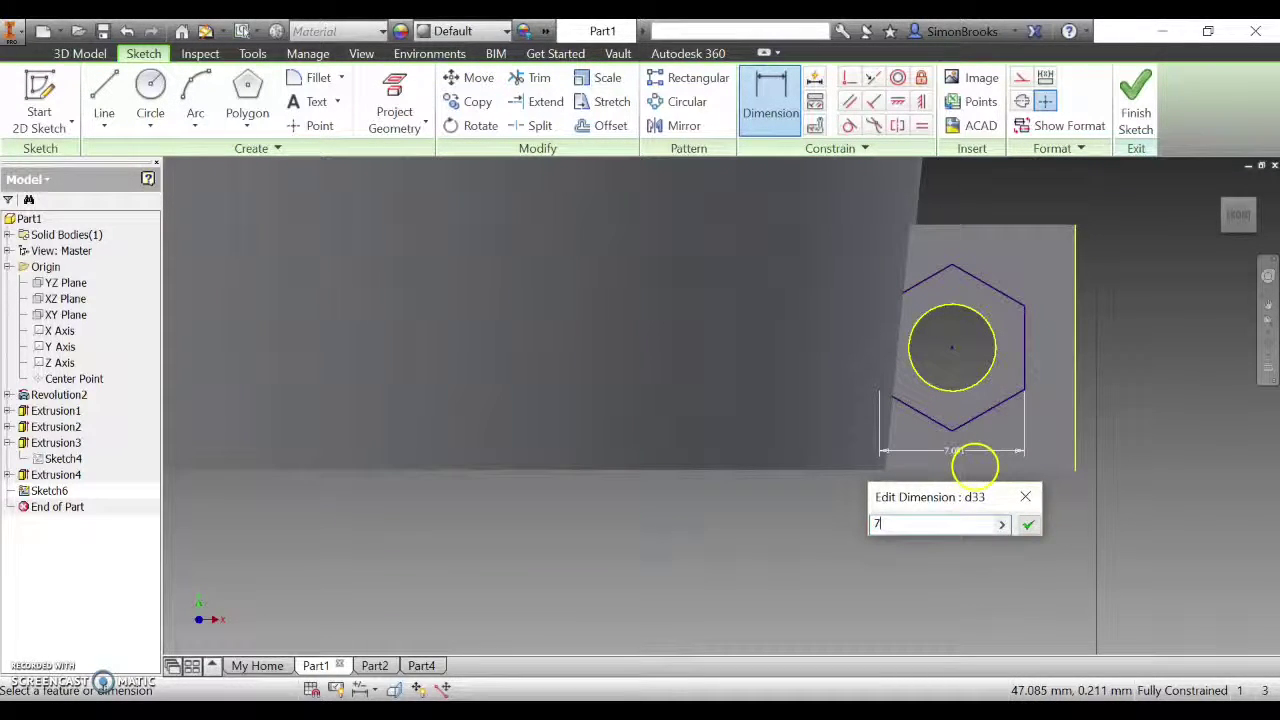
key("Return")
scroll(905, 290, "up", 2)
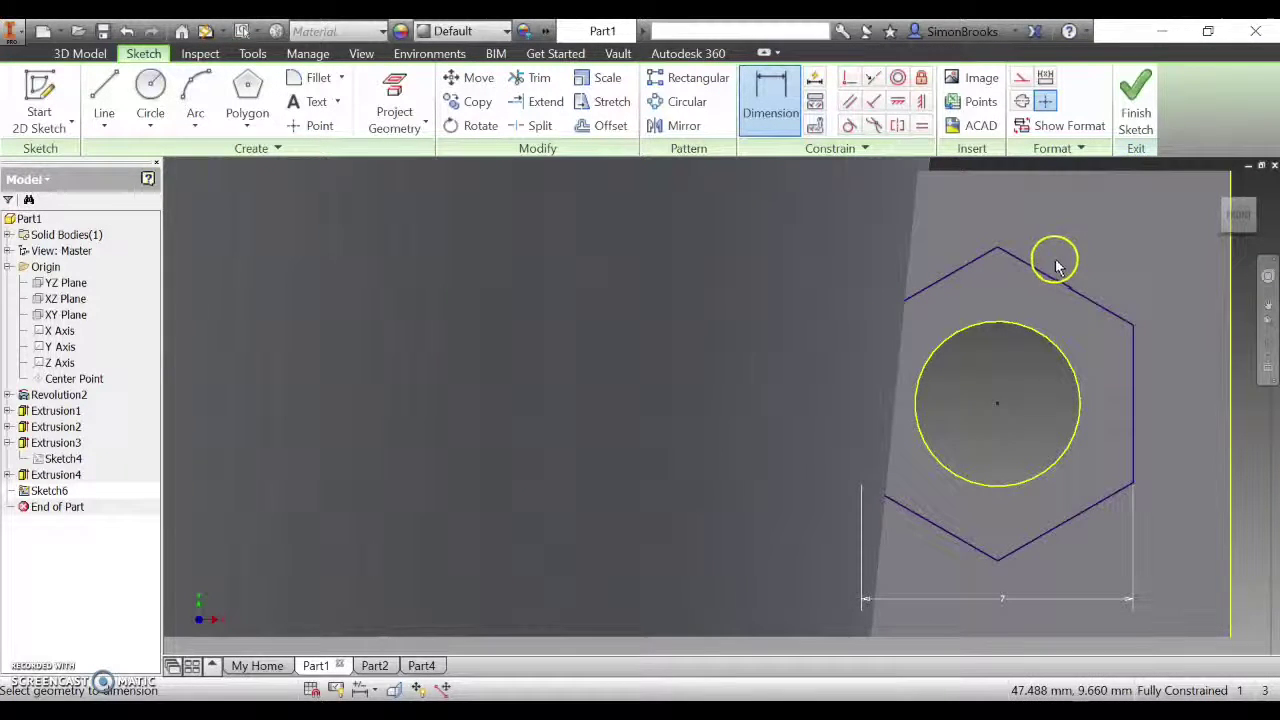
left_click(1136, 106)
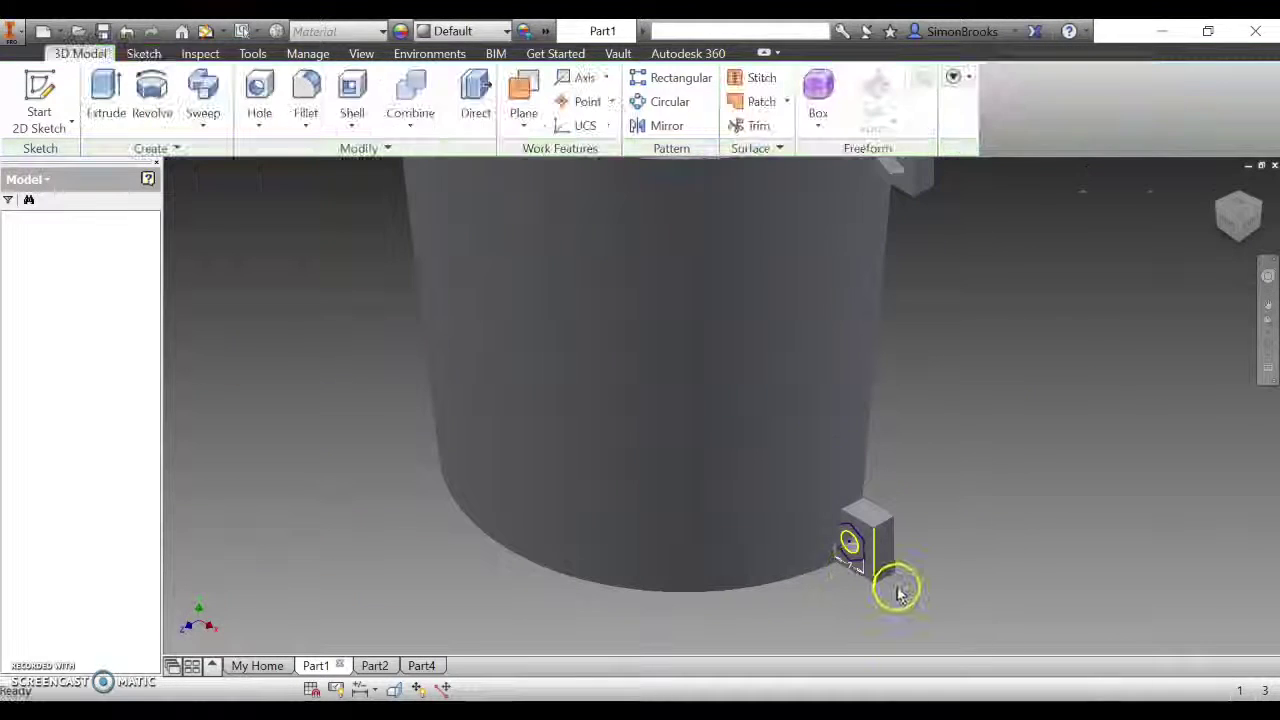
- Set up an extrude cut of the hexagonal ring around the hole, 3 mm into the lug, with asymmetric extents
scroll(906, 580, "down", 3)
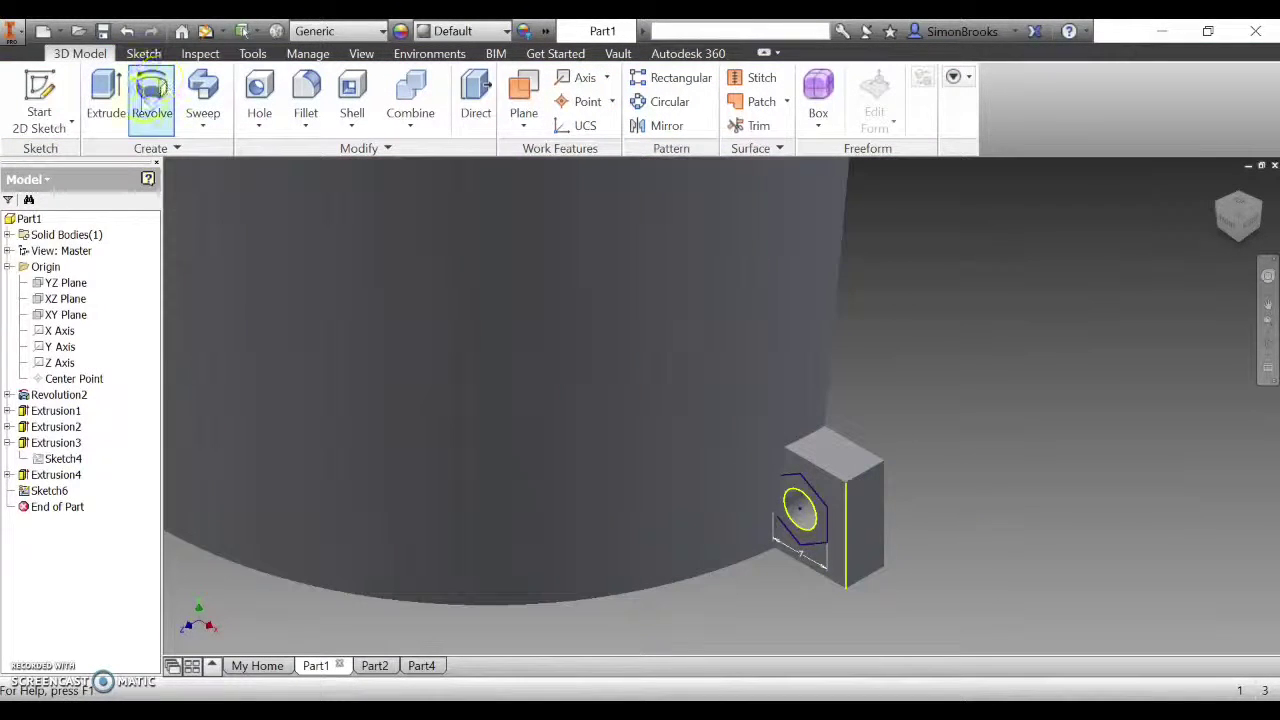
left_click(106, 100)
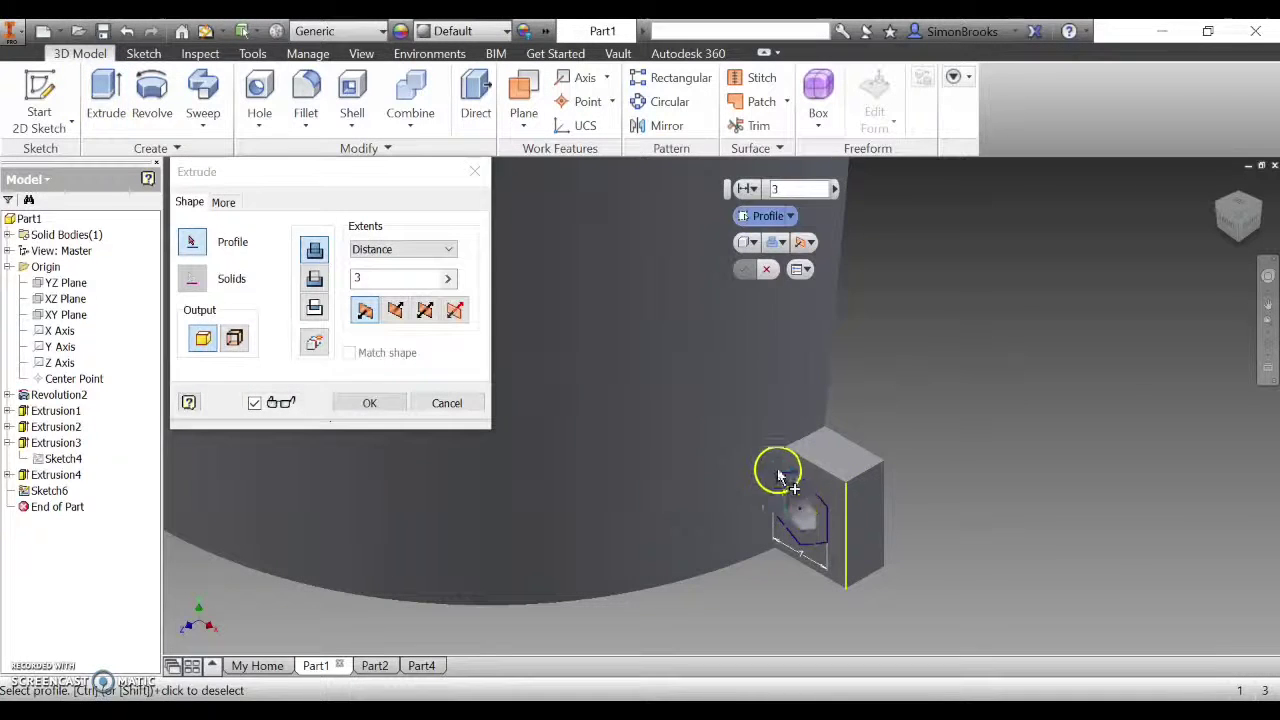
left_click(800, 485)
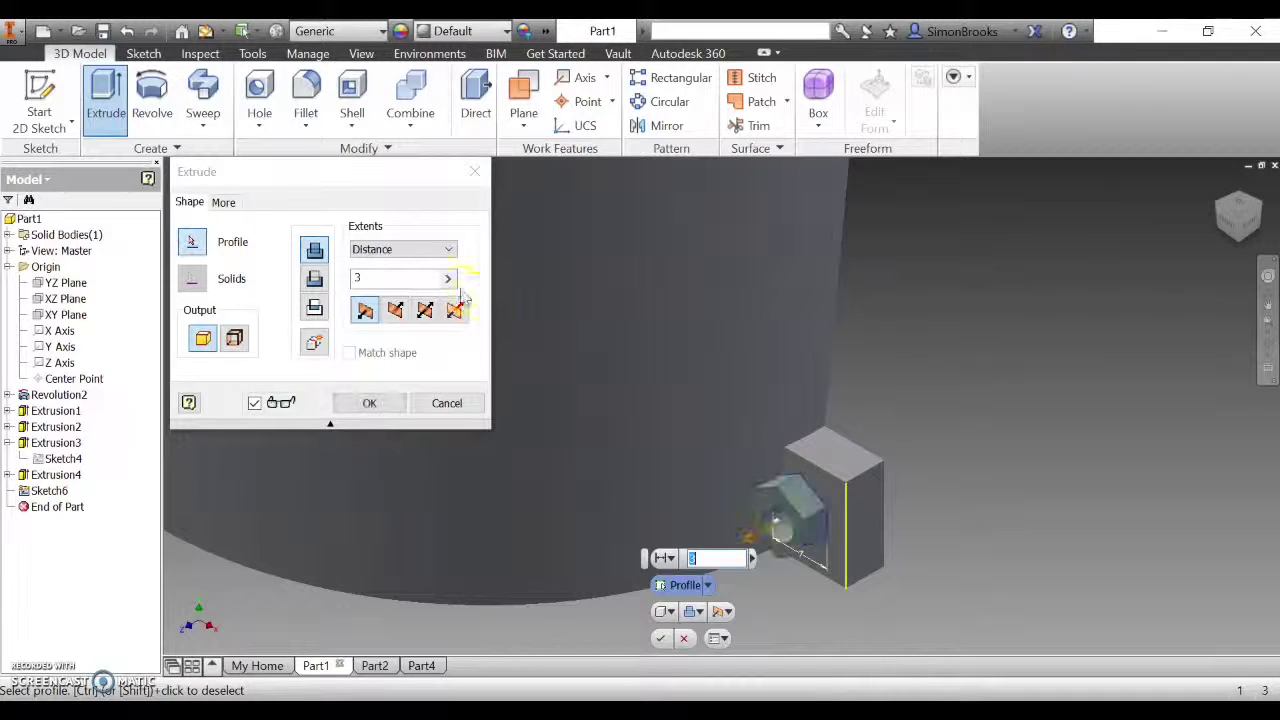
left_click(314, 278)
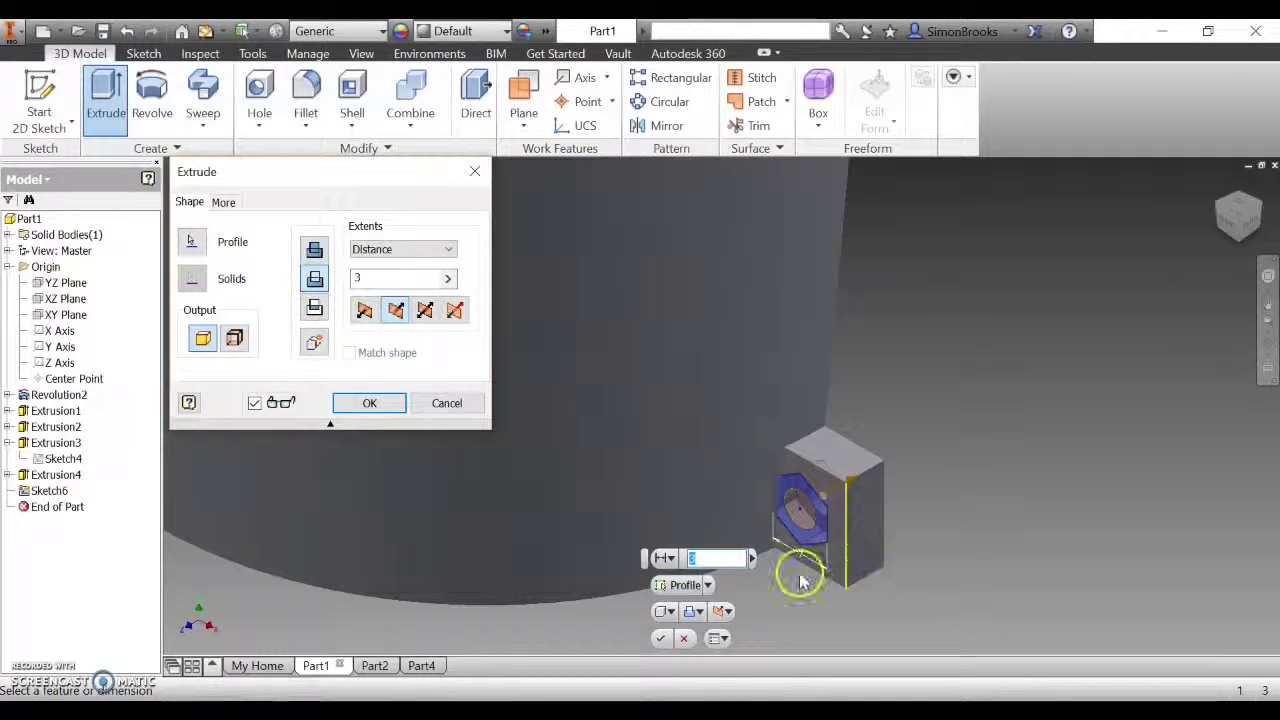
scroll(800, 575, "up", 2)
scroll(800, 575, "up", 2)
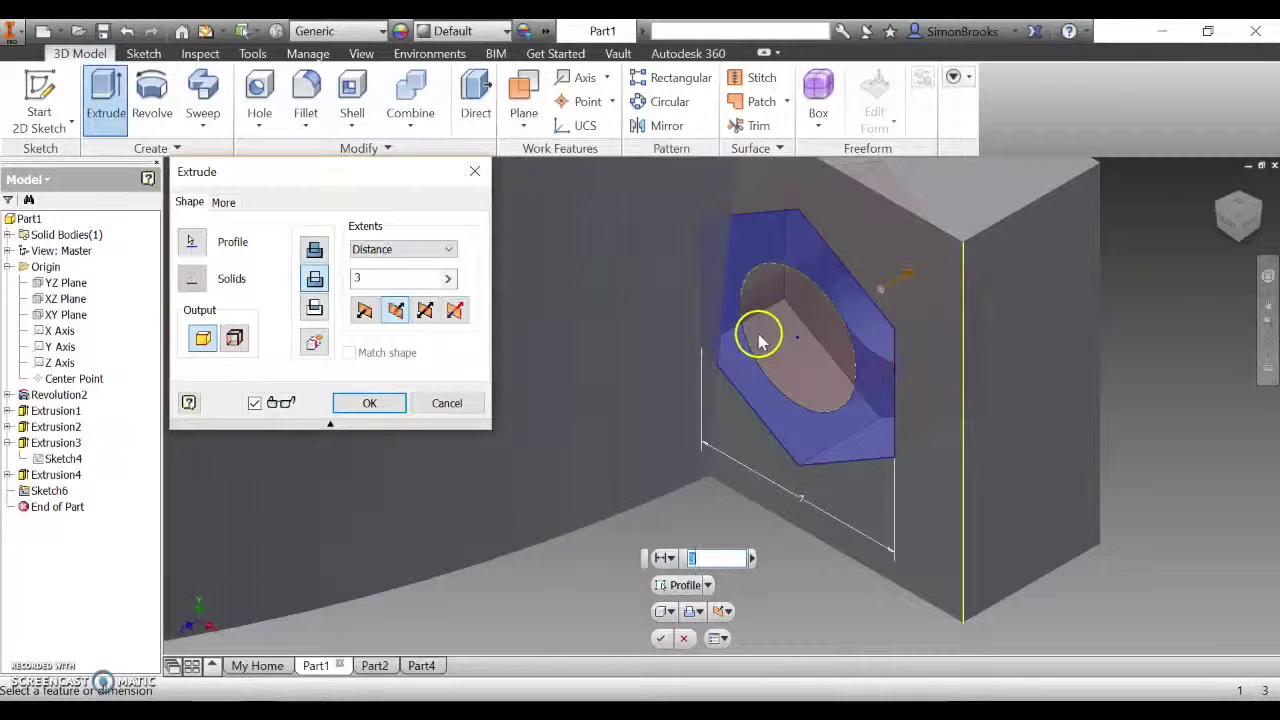
left_click(456, 312)
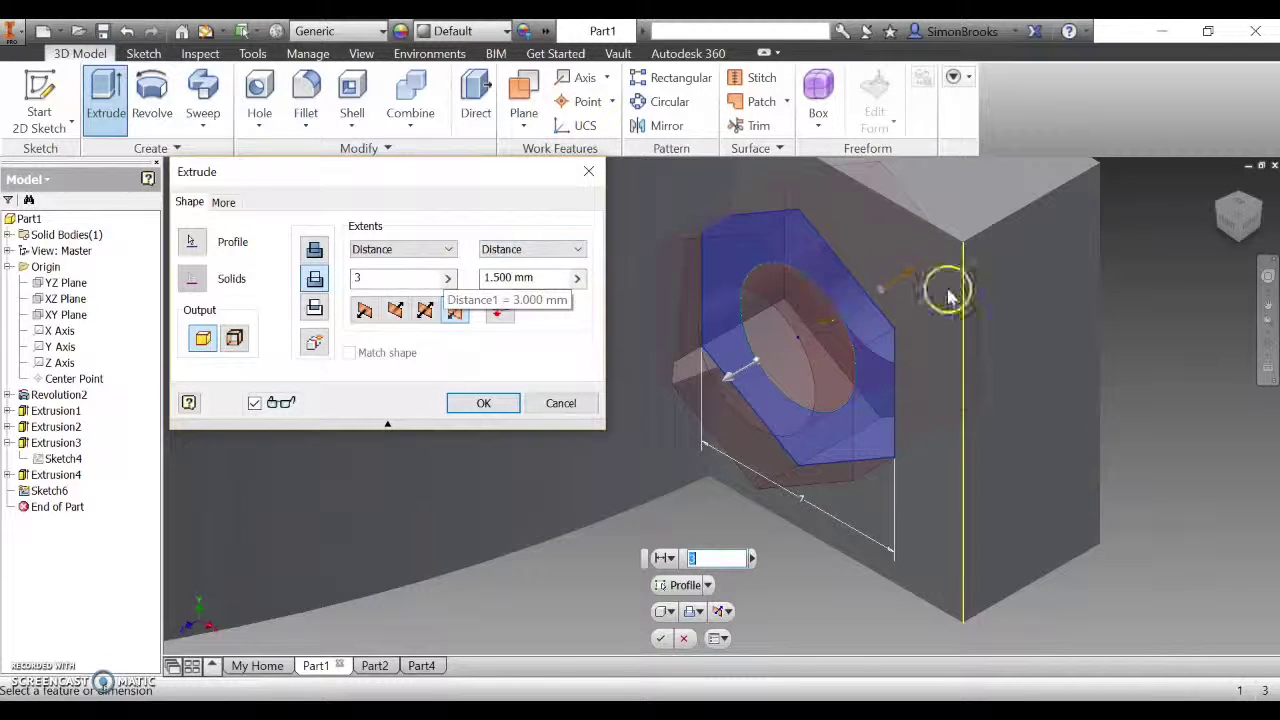
- Try a first cut distance of 4 mm, and set it back to 3 mm
left_click(391, 283)
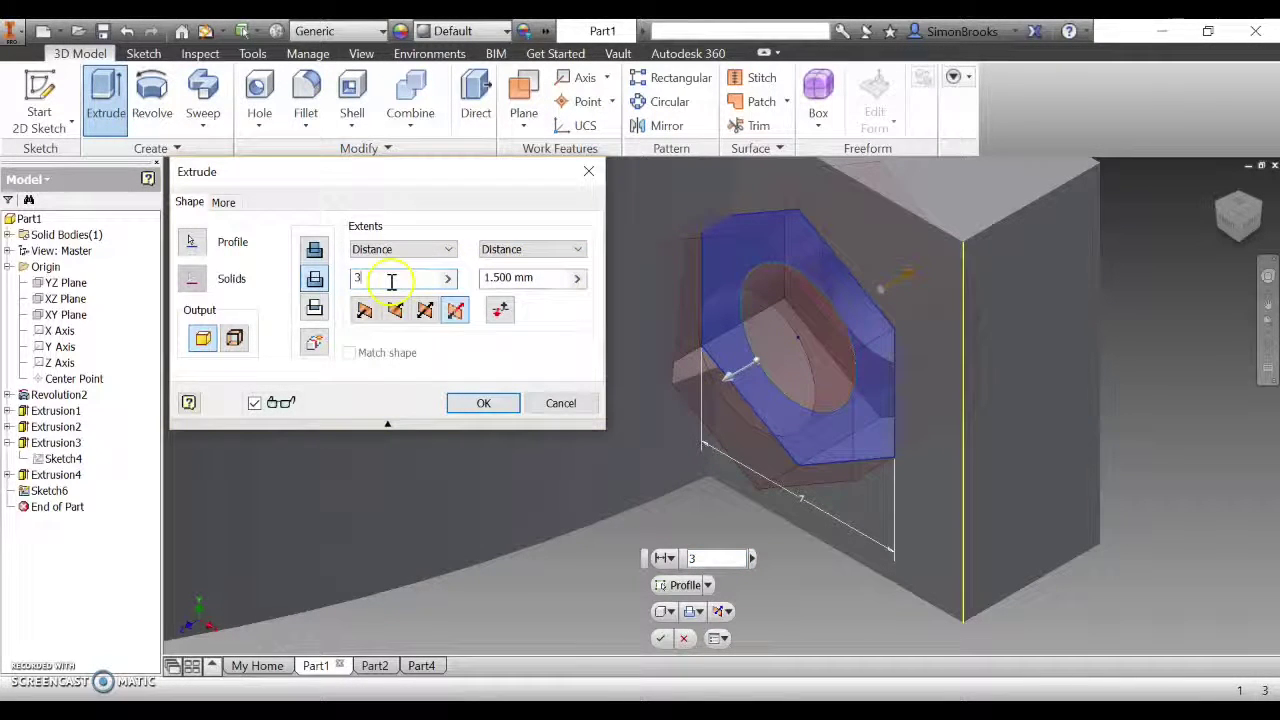
key("BackSpace")
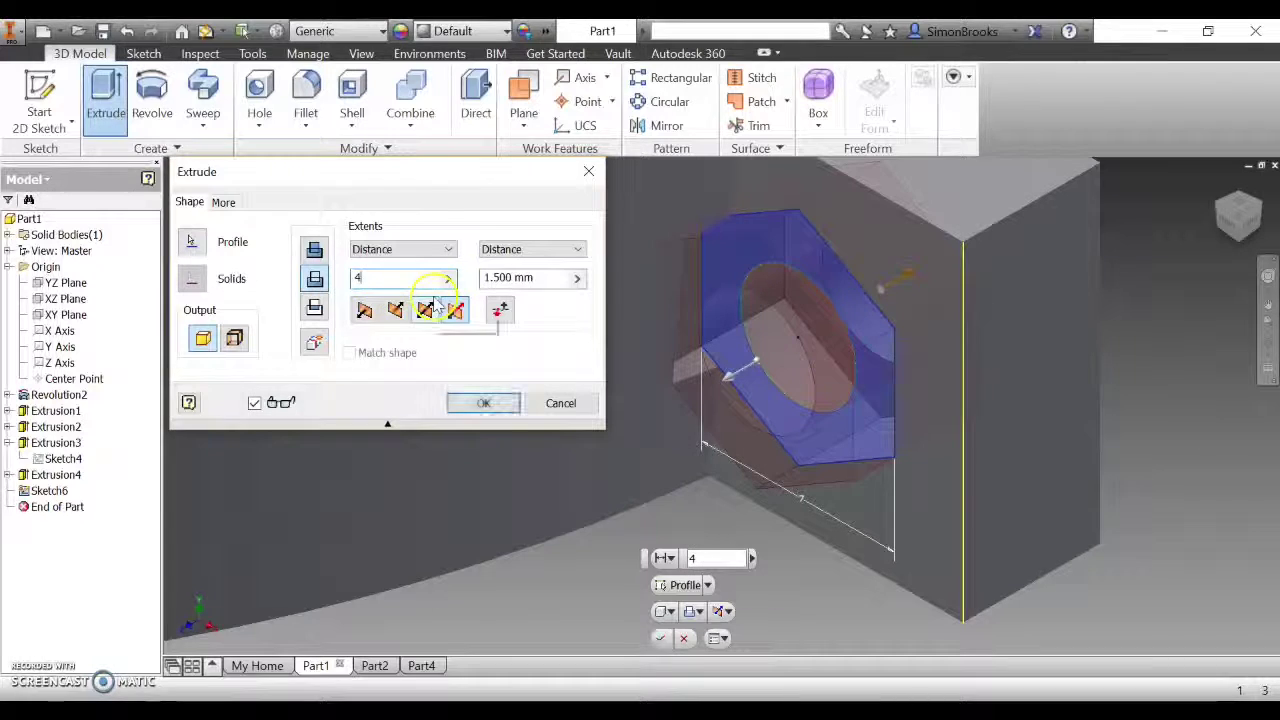
type("4")
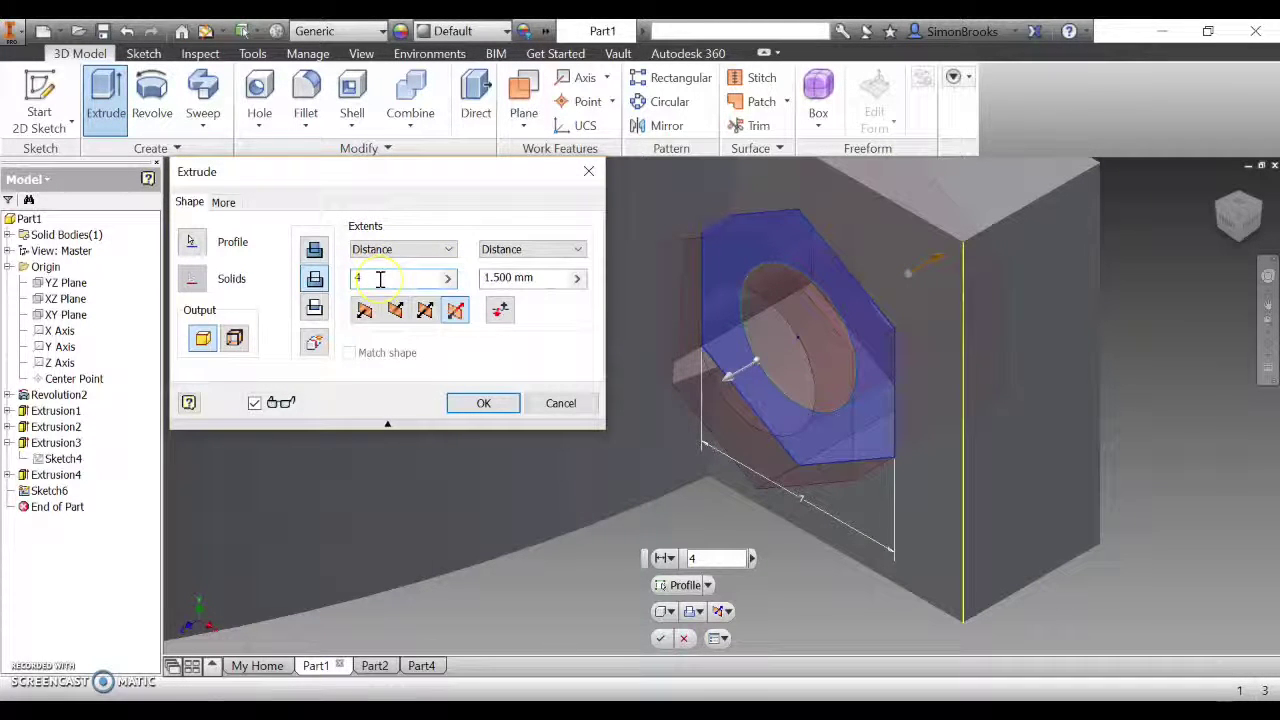
key("BackSpace")
type("3")
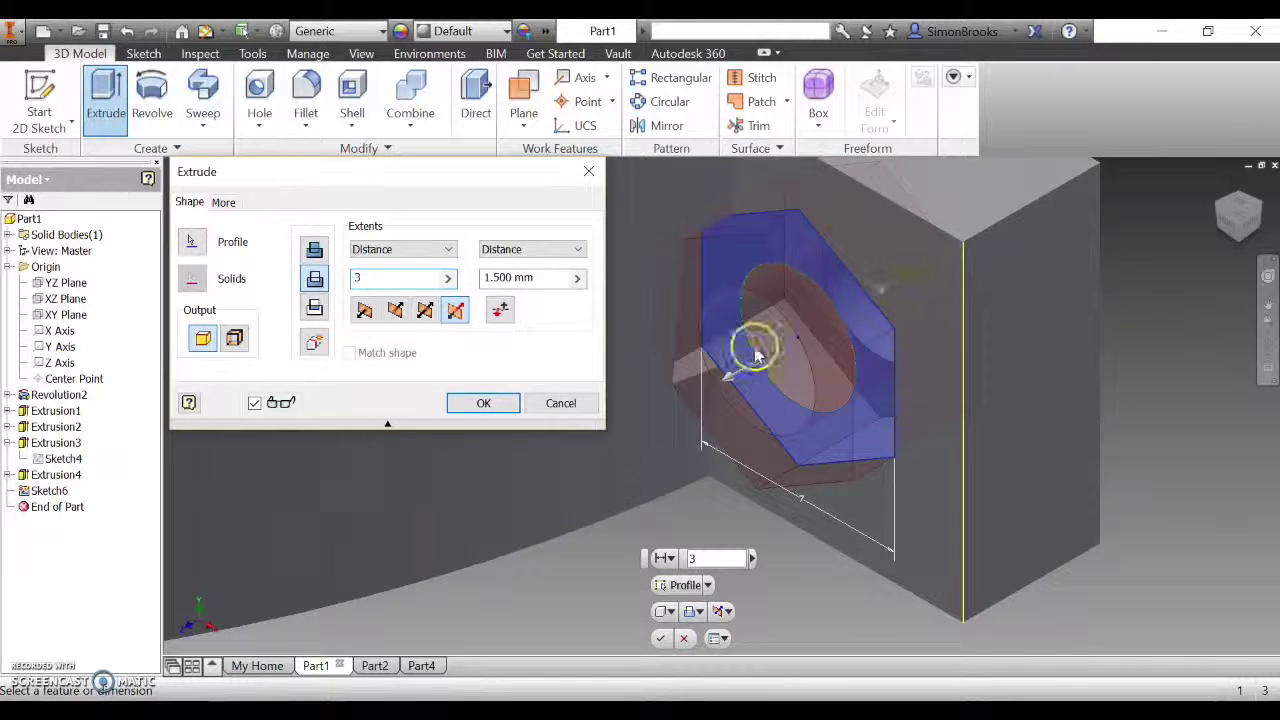
- Extend the cut's second distance outward to 4.5 mm so it passes through the curved wall, and complete the extrusion
left_click_drag(730, 380, 676, 406)
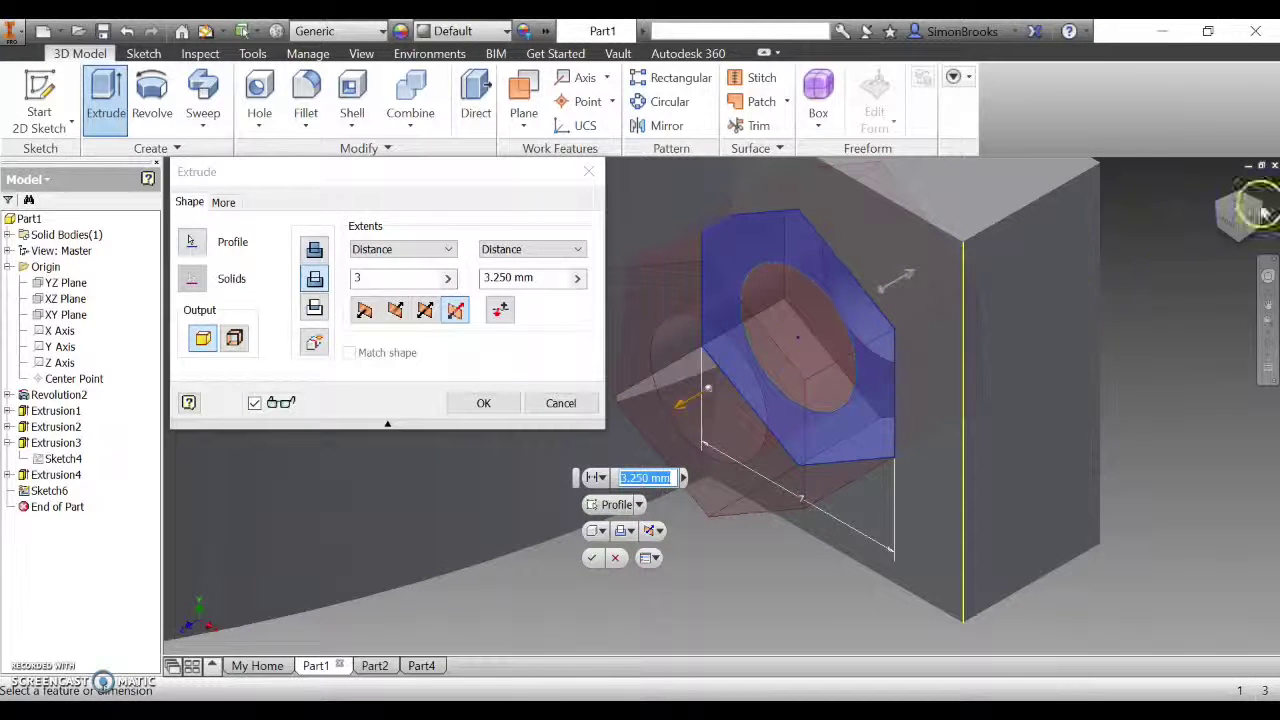
scroll(829, 329, "down", 5)
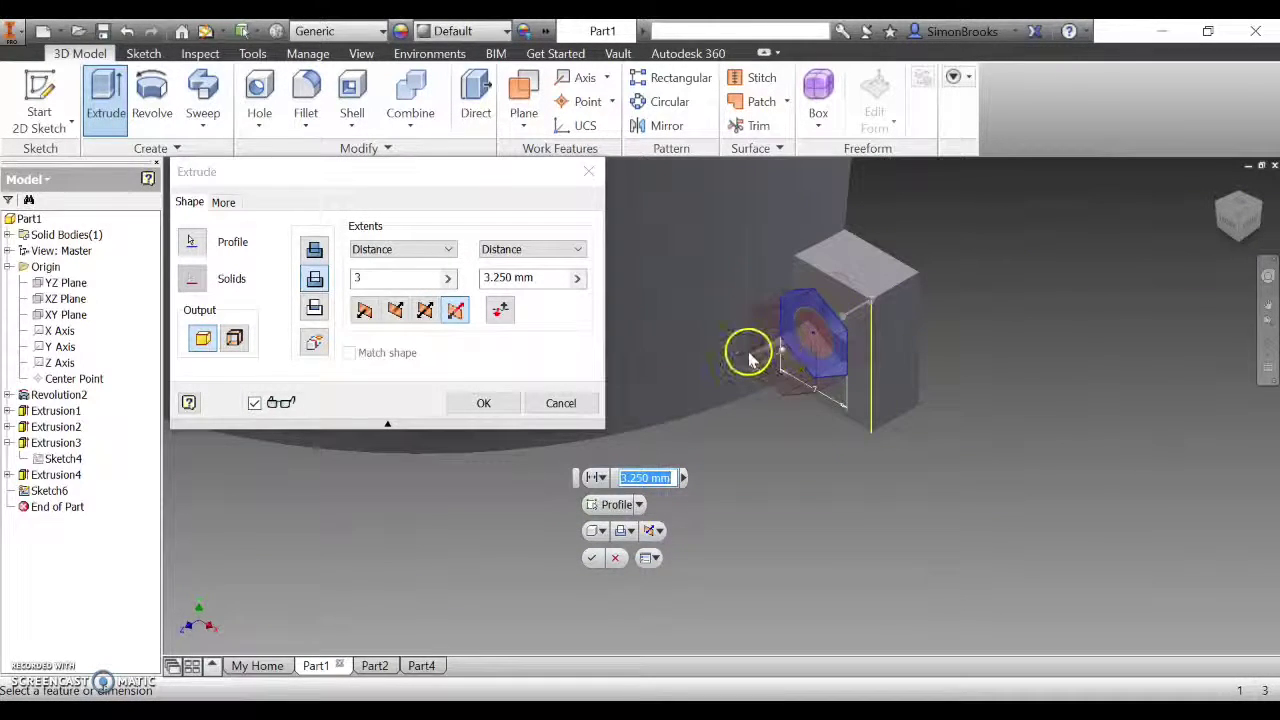
scroll(750, 358, "up", 3)
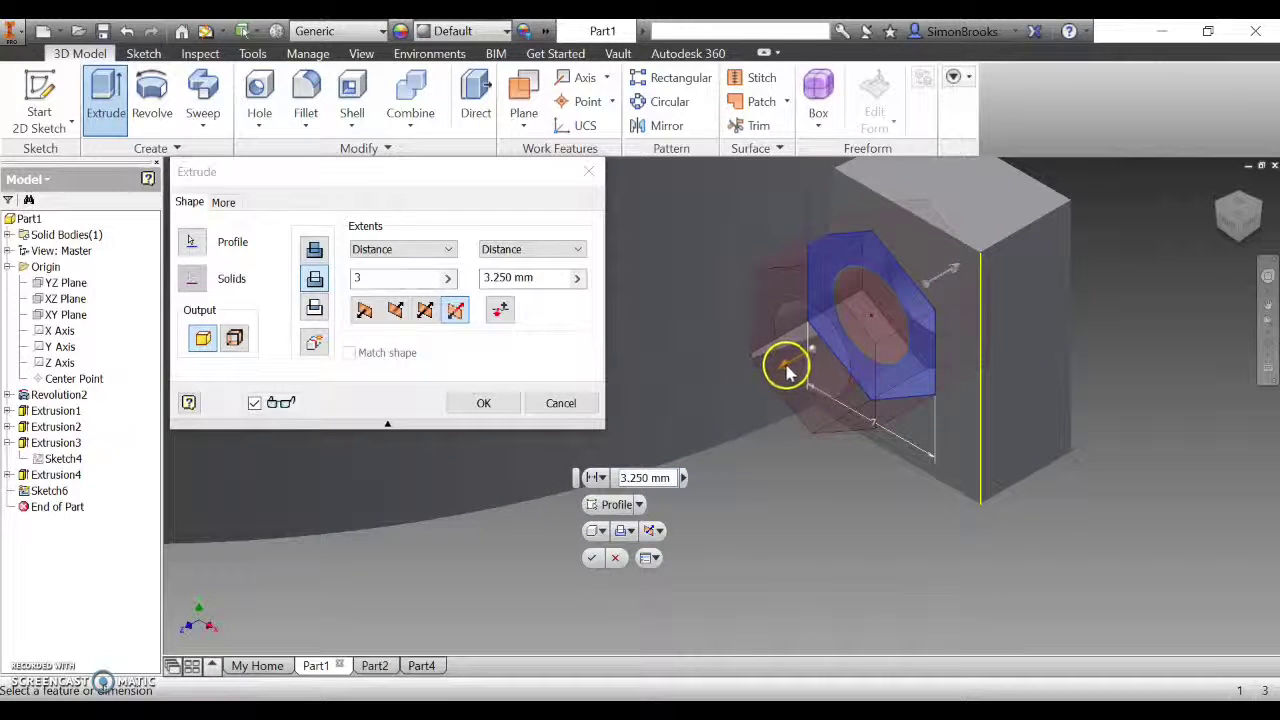
left_click_drag(787, 372, 760, 370)
scroll(758, 370, "up", 3)
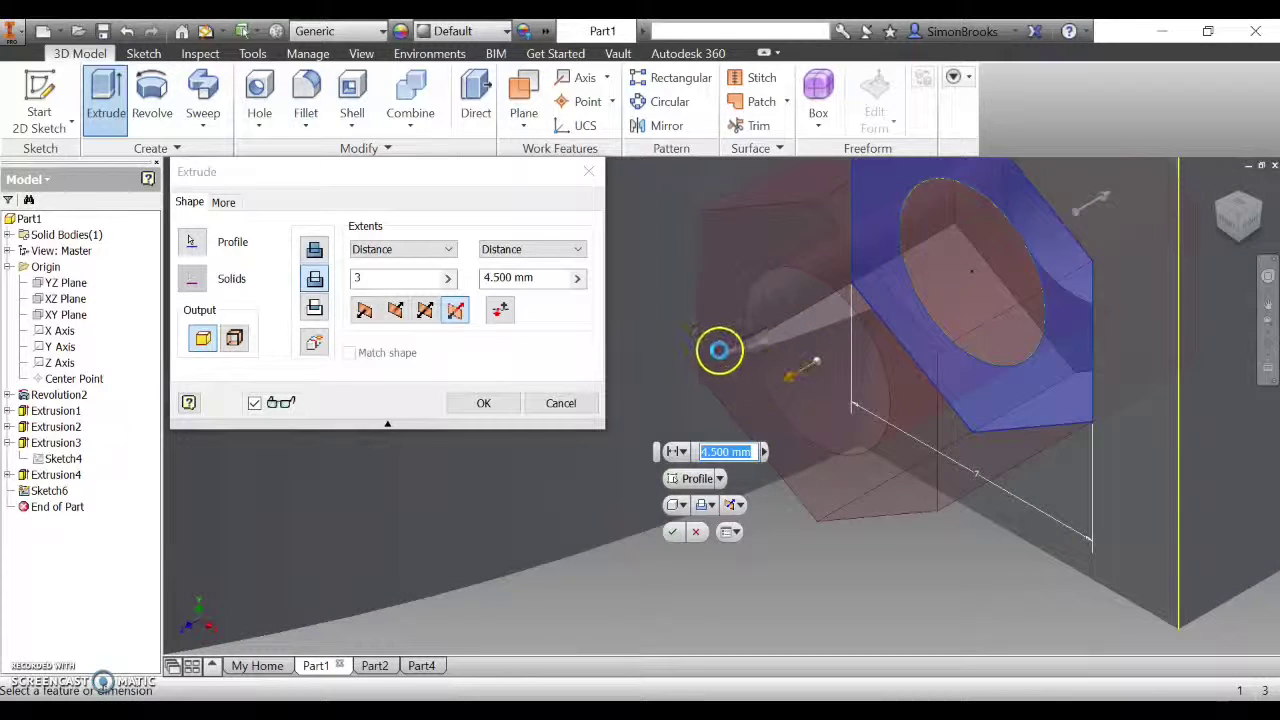
scroll(720, 352, "up", 4)
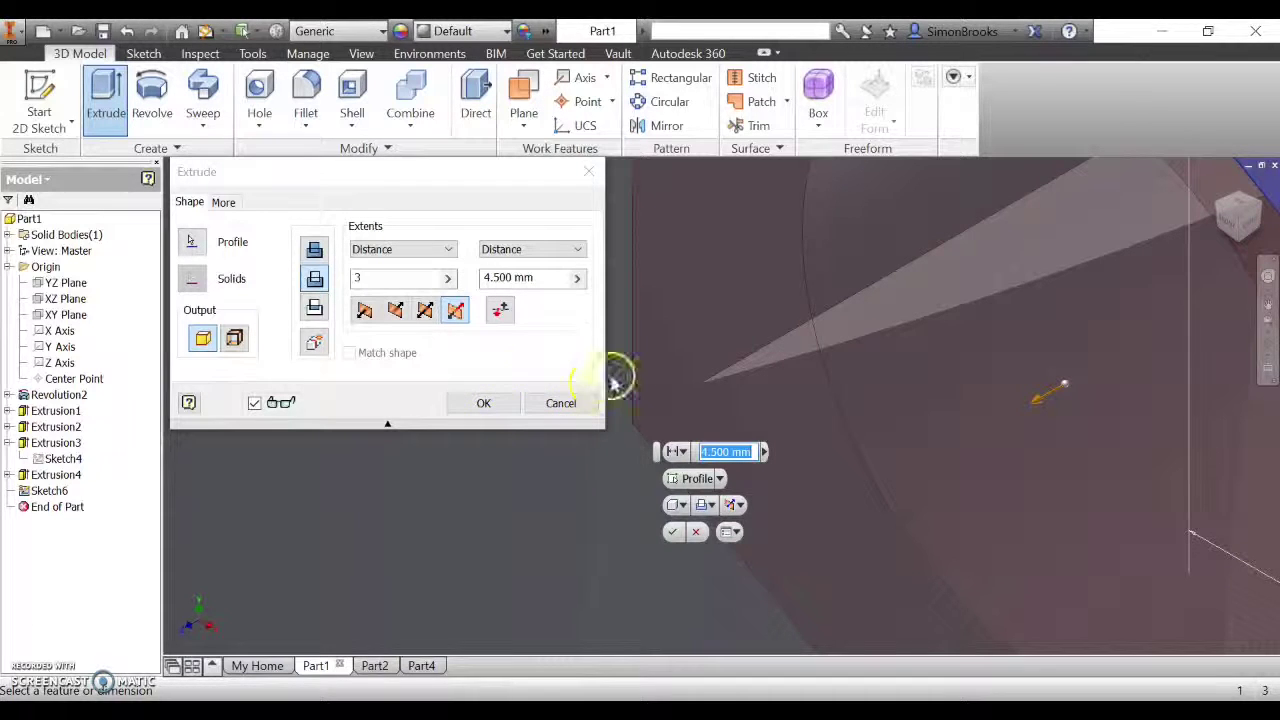
left_click(485, 404)
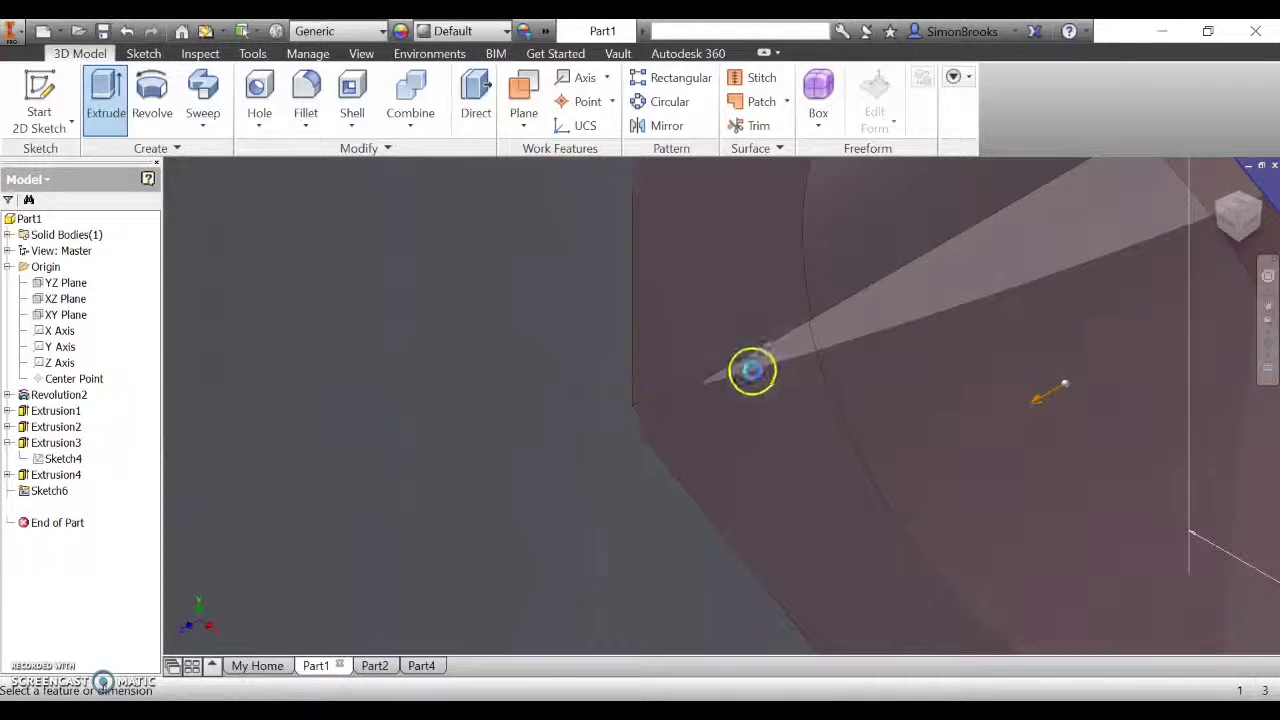
- Examine the hexagonal recess in the lower lug up close, from the front and from a corner
scroll(908, 355, "up", 6)
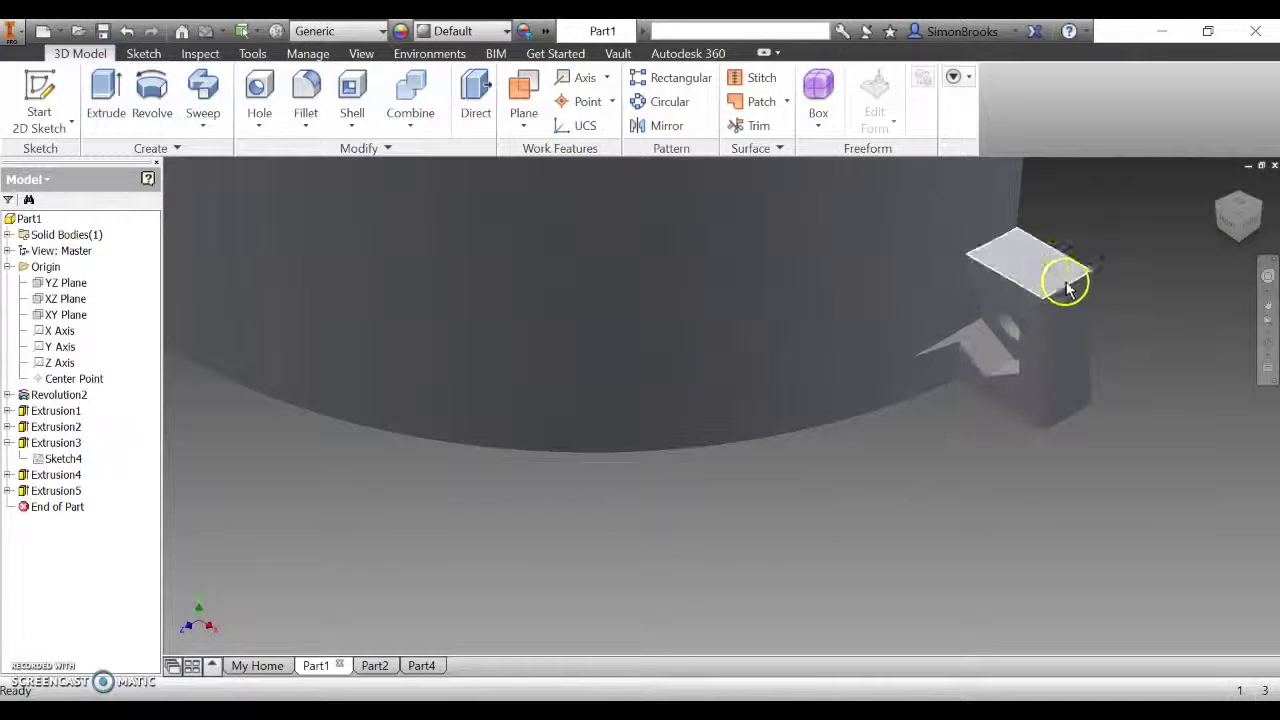
scroll(1021, 279, "down", 2)
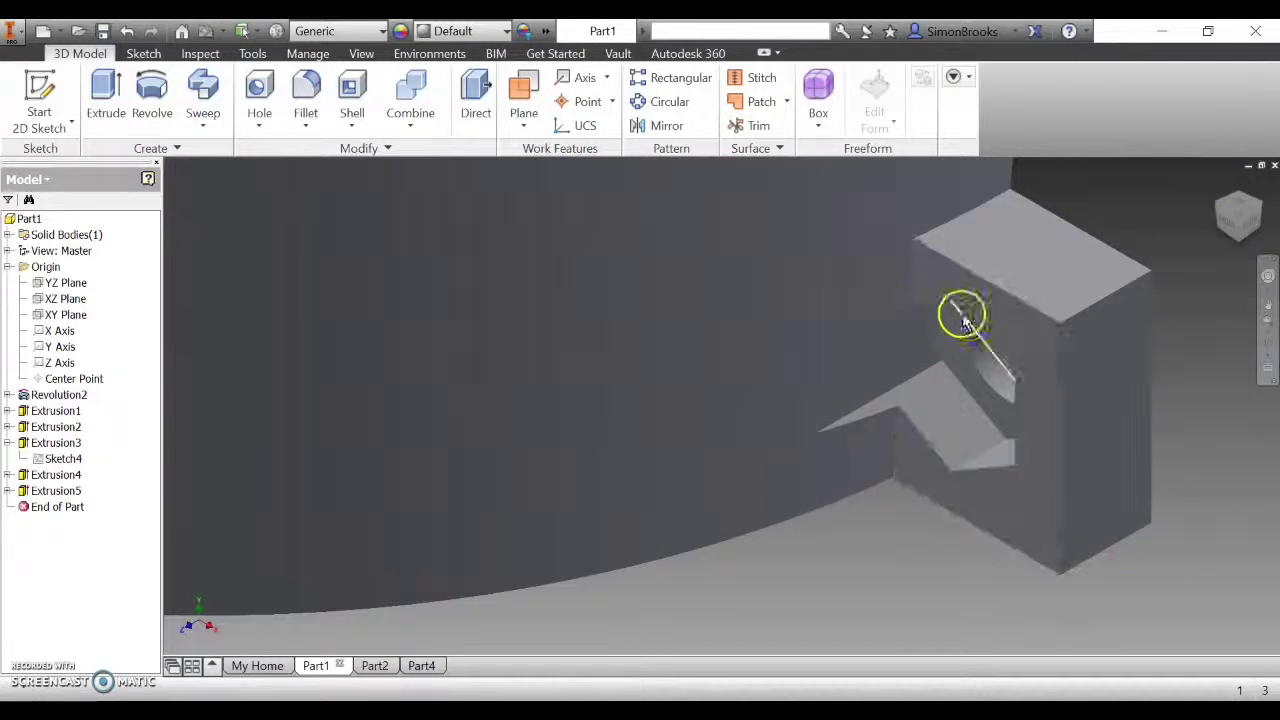
left_click(1229, 222)
scroll(810, 575, "down", 7)
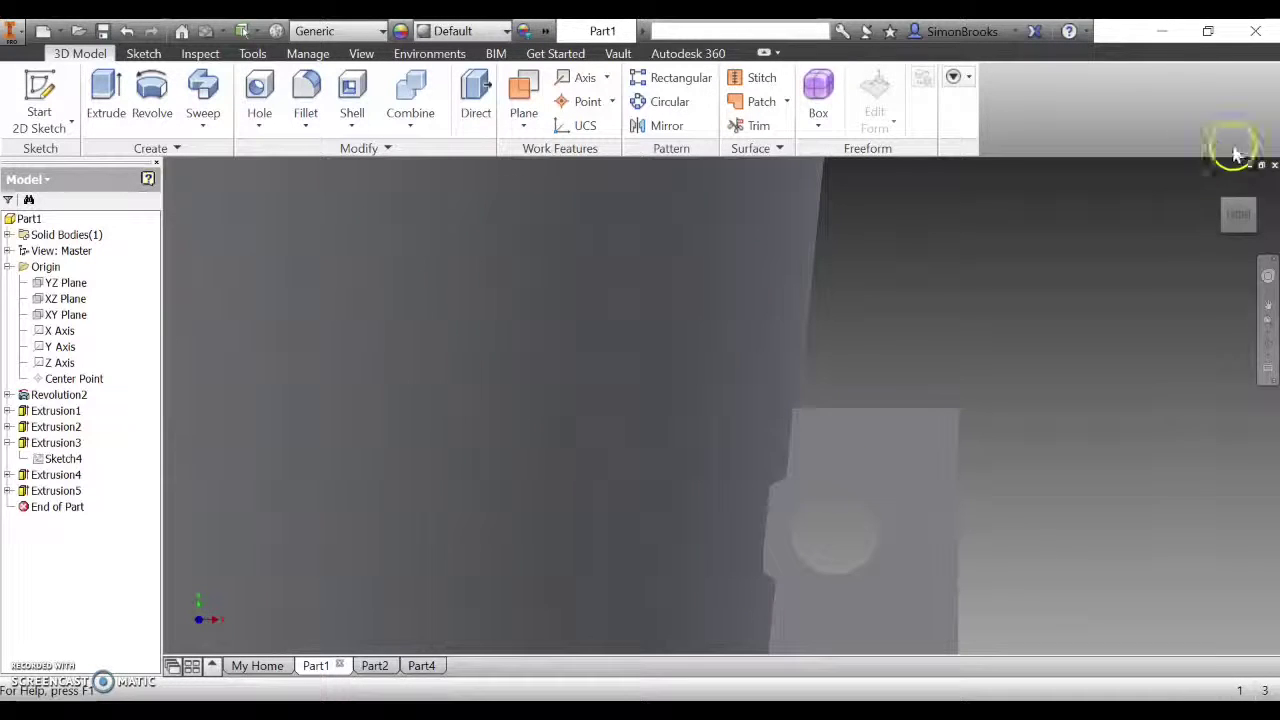
left_click(1258, 210)
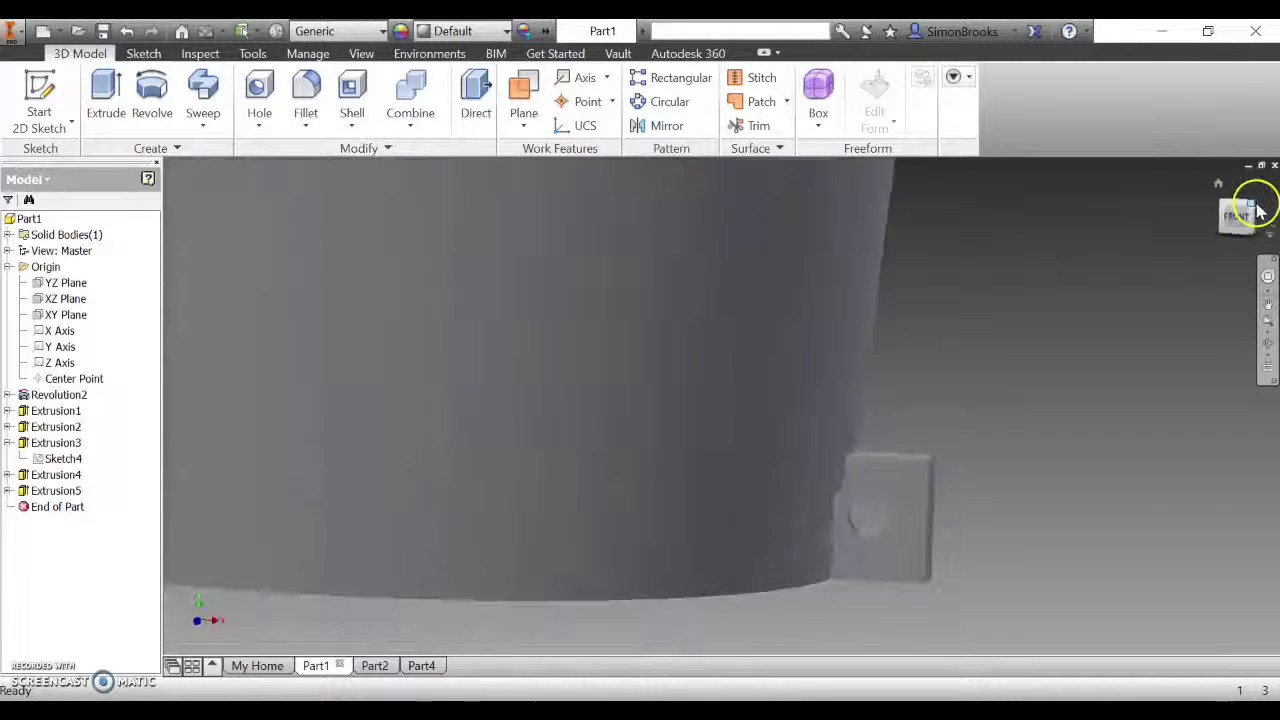
- Undo the hexagonal cut through the lower lug and the curved wall
scroll(865, 540, "down", 5)
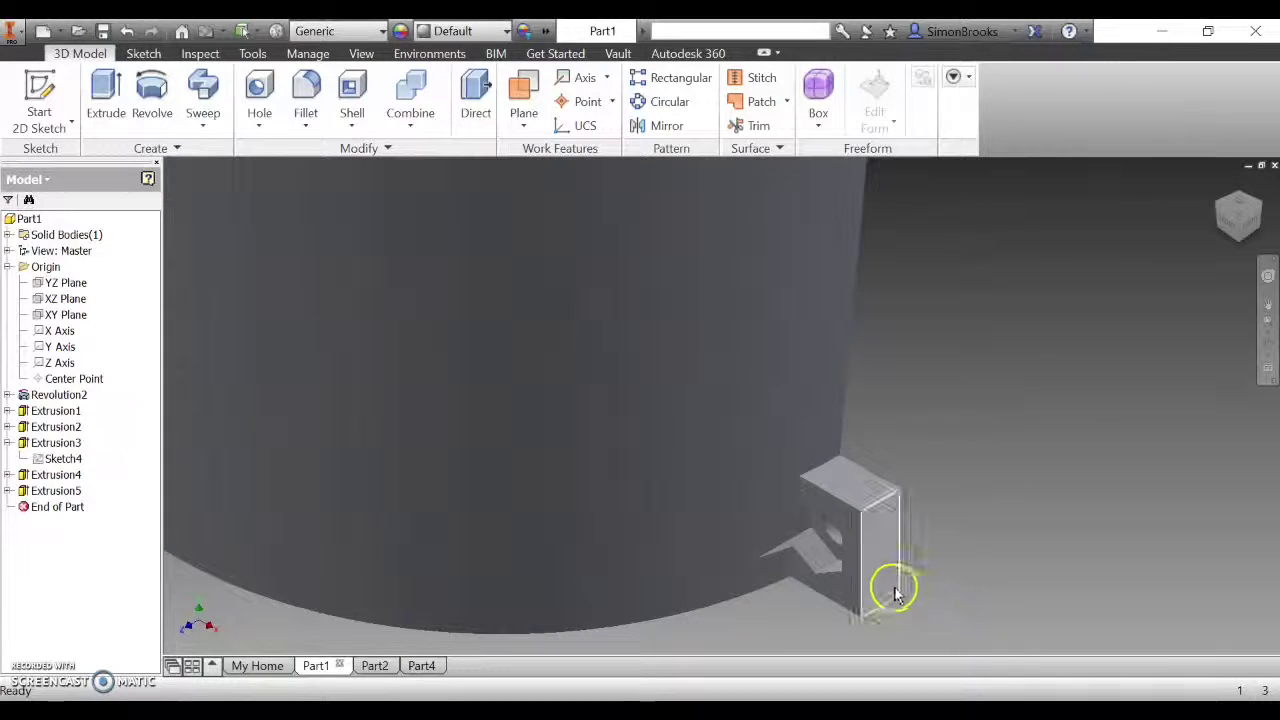
scroll(890, 621, "down", 3)
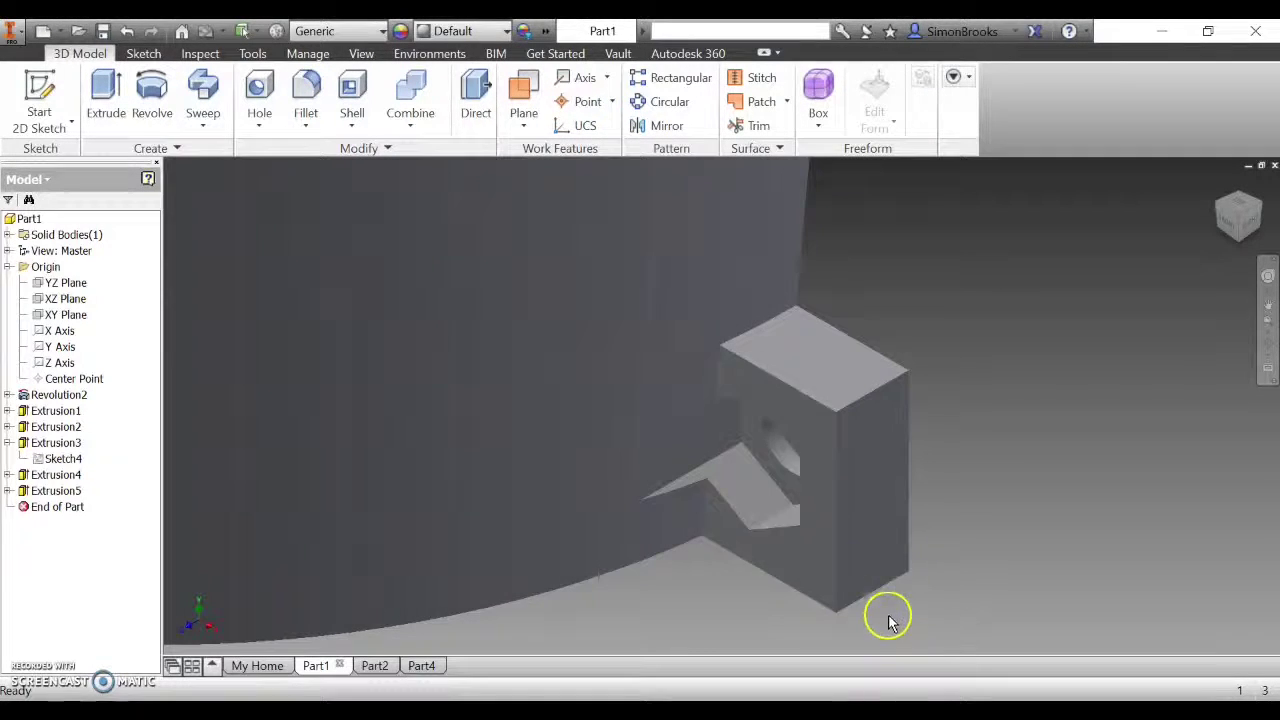
left_click(129, 32)
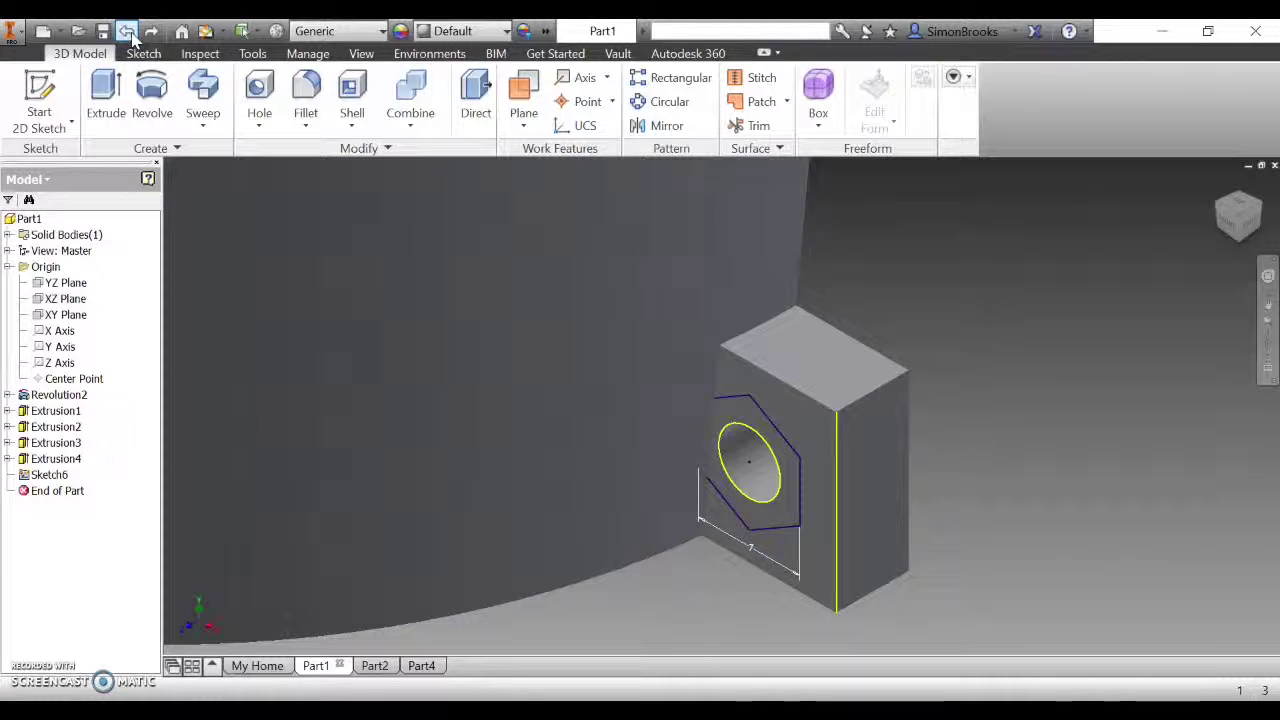
- Extrude the hexagonal ring around the hole as a cut, 3 mm into the lower lug
left_click(113, 125)
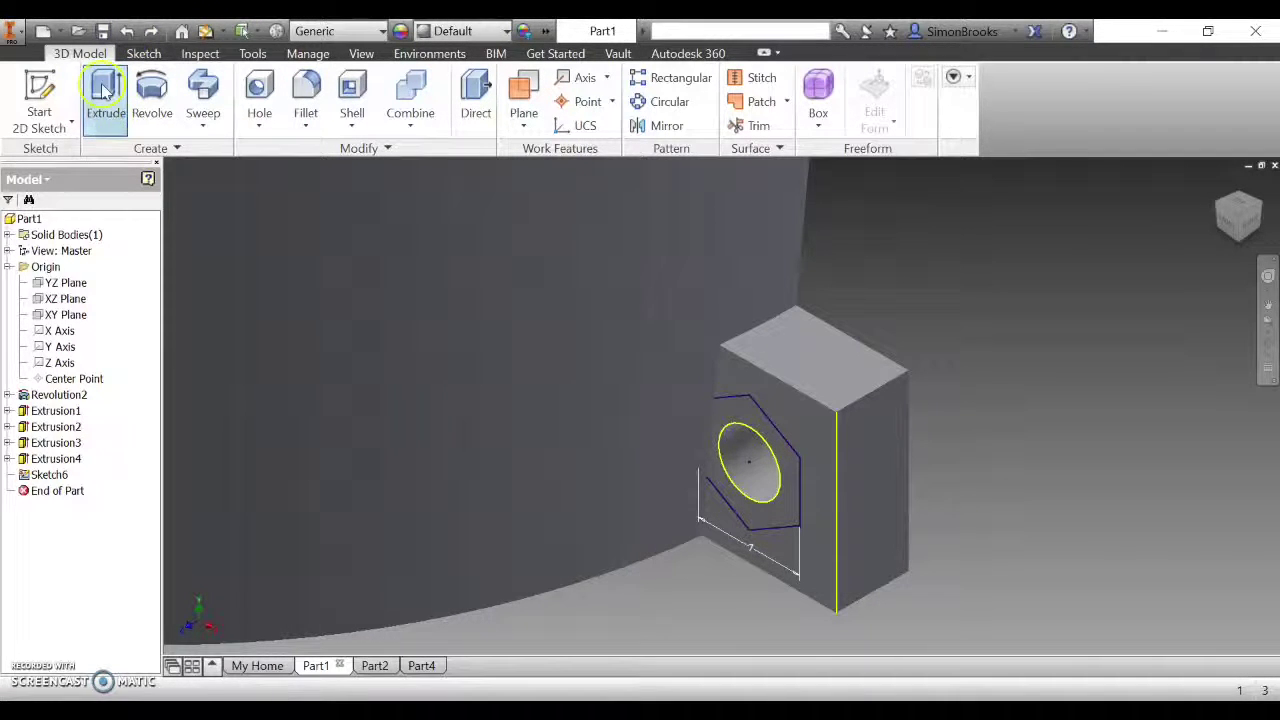
left_click(625, 410)
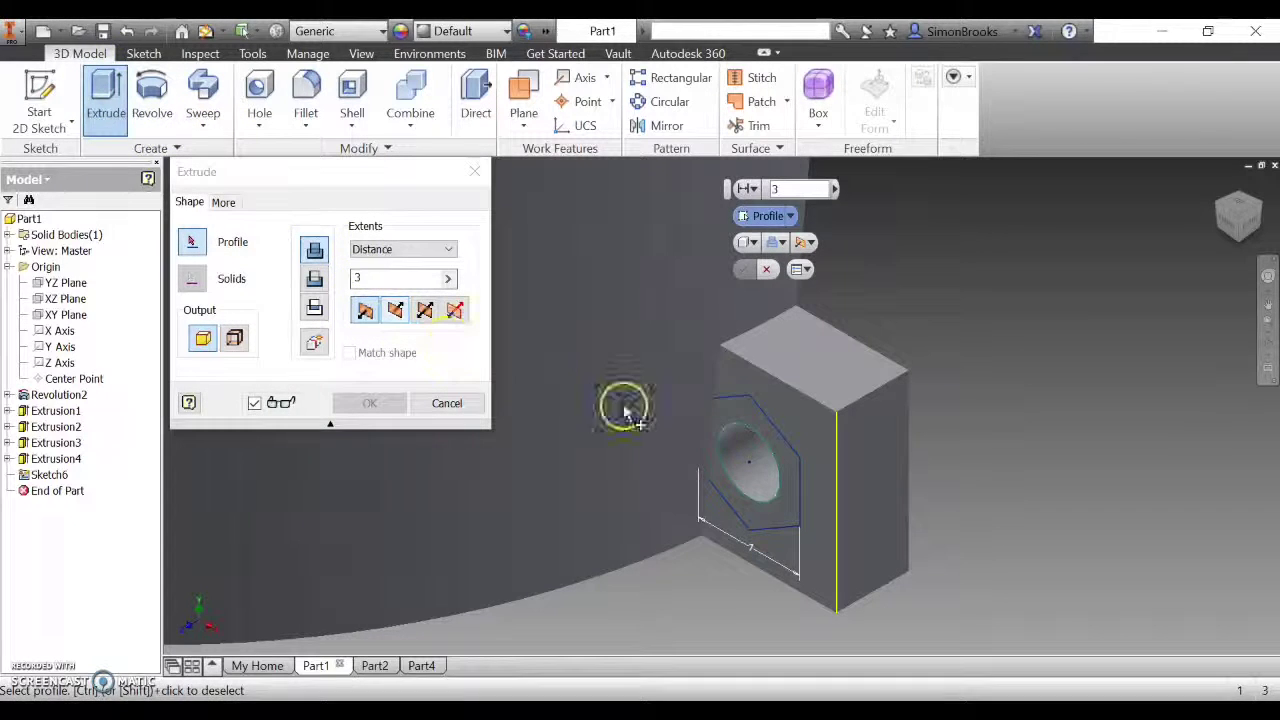
left_click(725, 425)
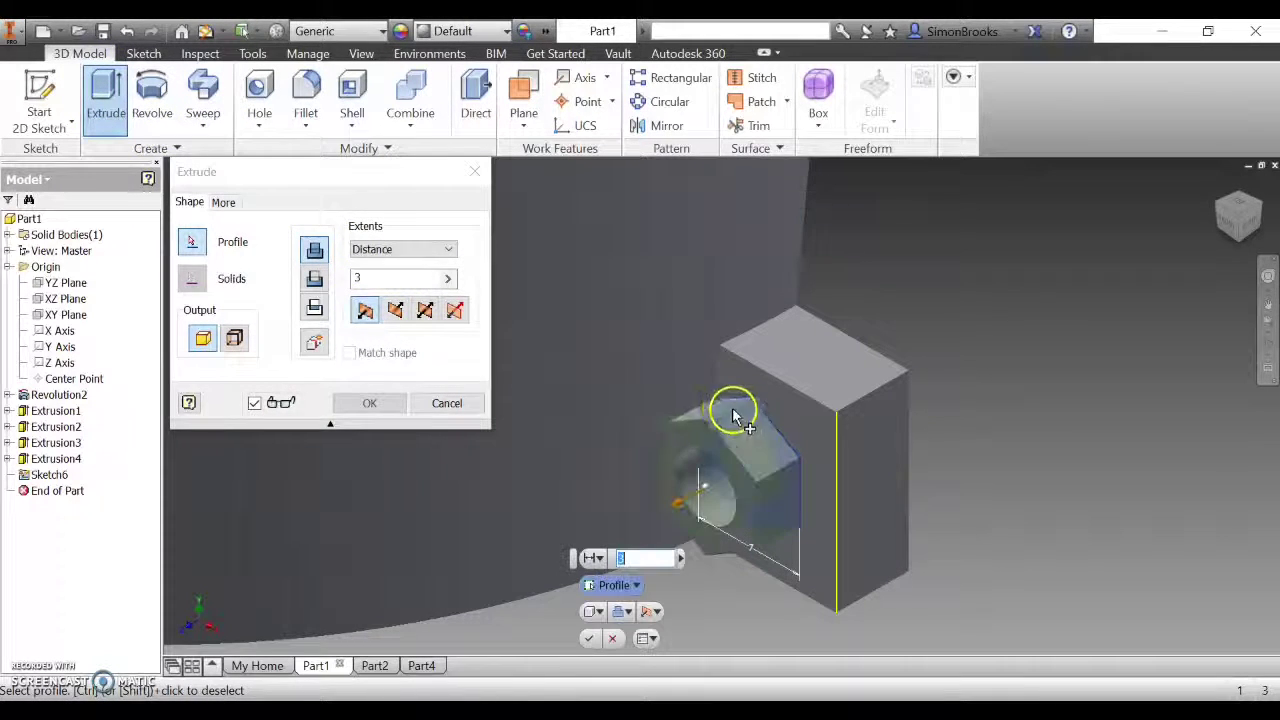
left_click(316, 280)
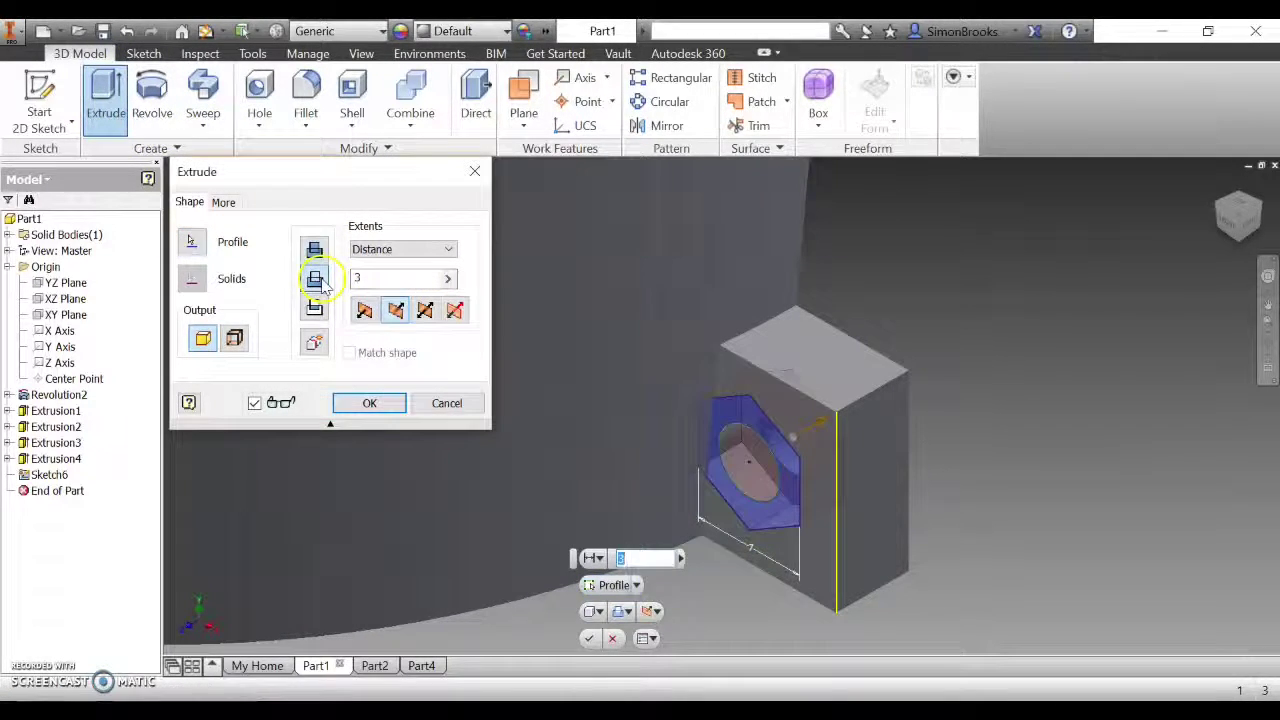
left_click(378, 412)
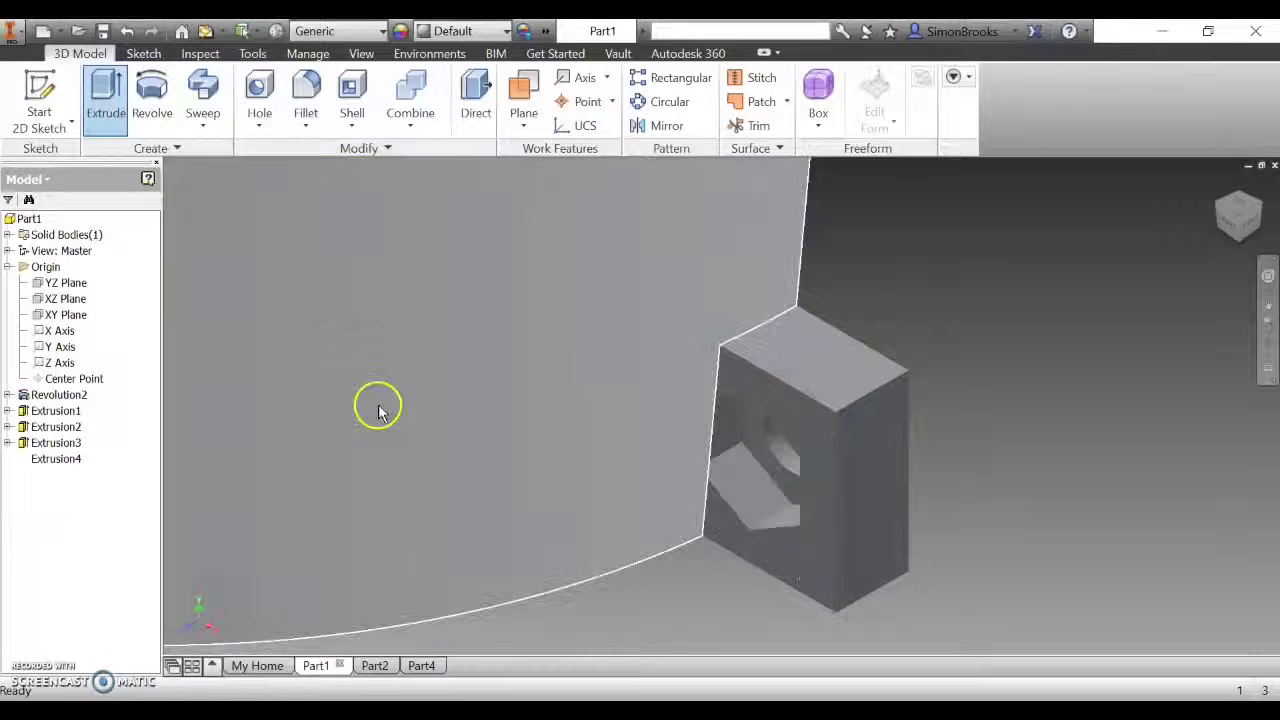
- Examine the new hexagonal recess and the hole up close, from both the outer and inner sides of the lower lug
scroll(705, 450, "down", 5)
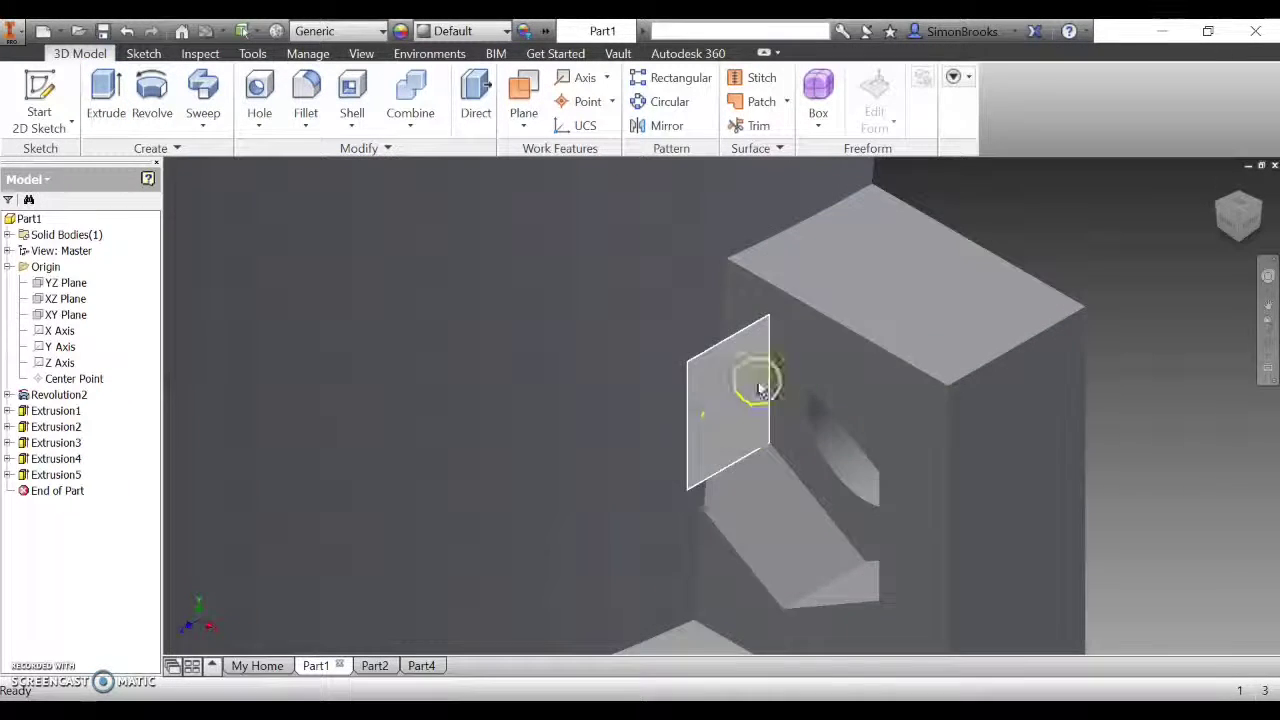
left_click(1265, 210)
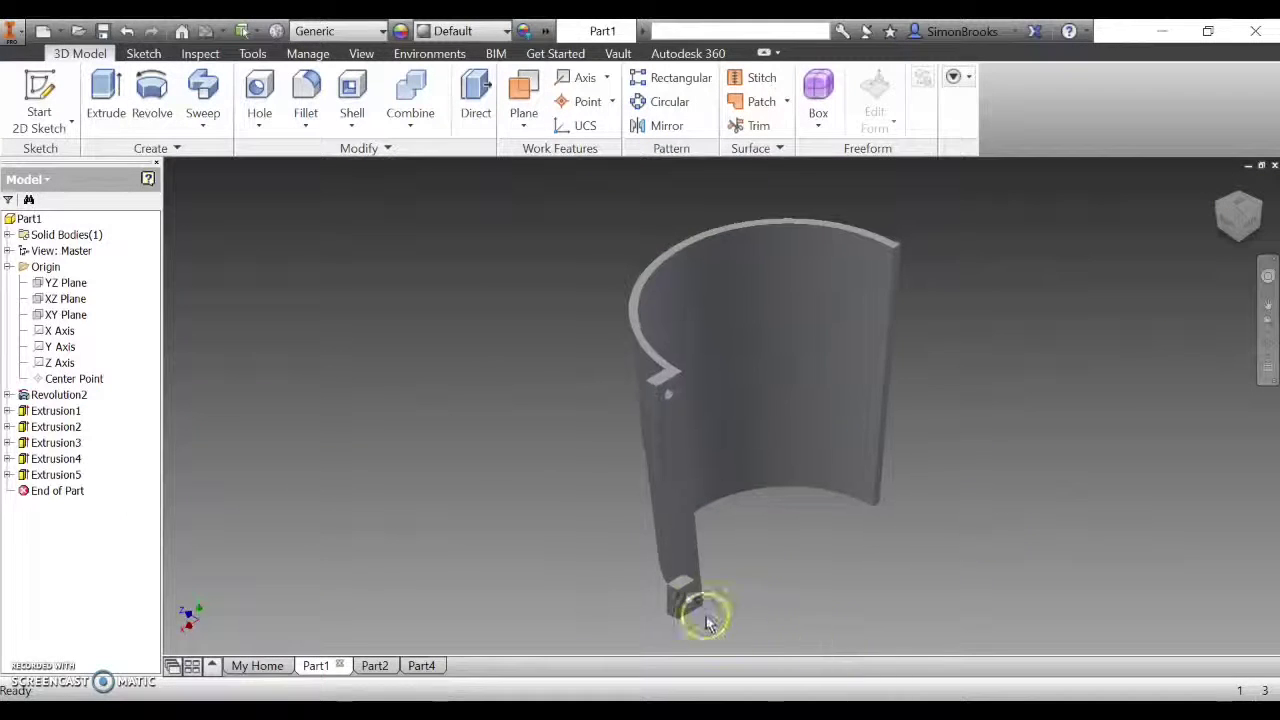
scroll(706, 612, "down", 5)
left_click_drag(1234, 200, 1220, 174)
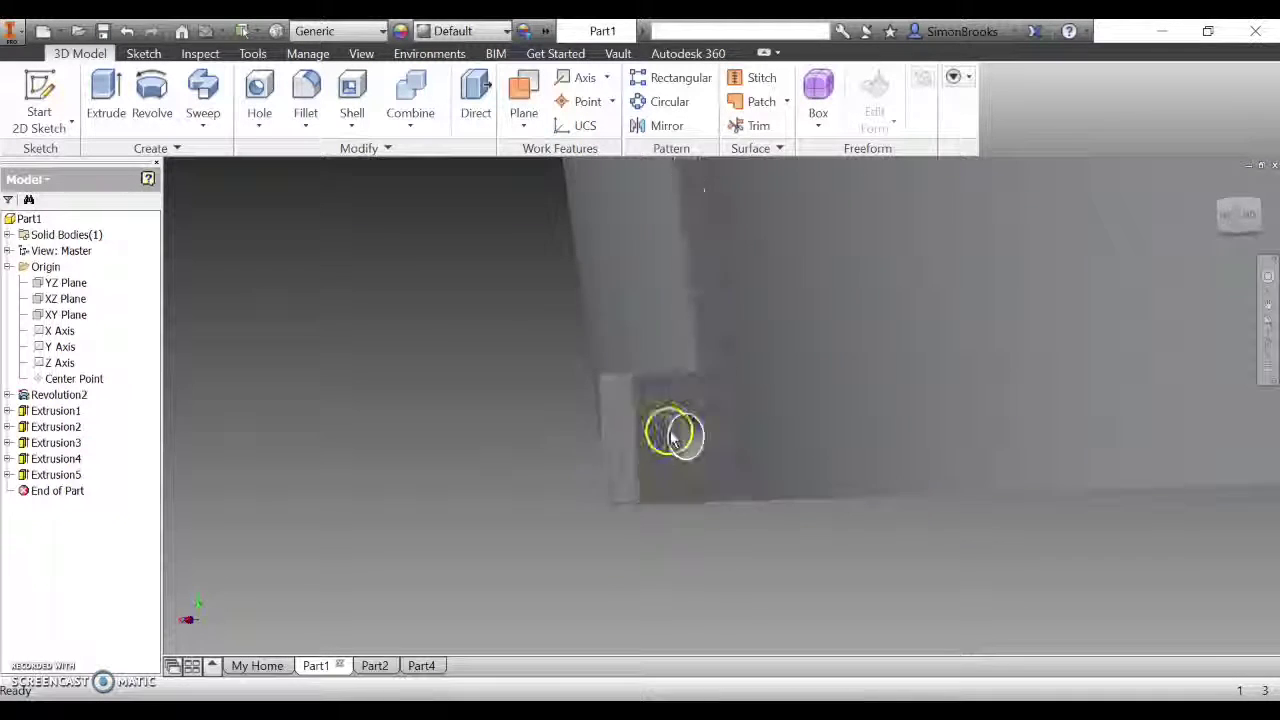
scroll(685, 437, "down", 5)
scroll(687, 438, "down", 3)
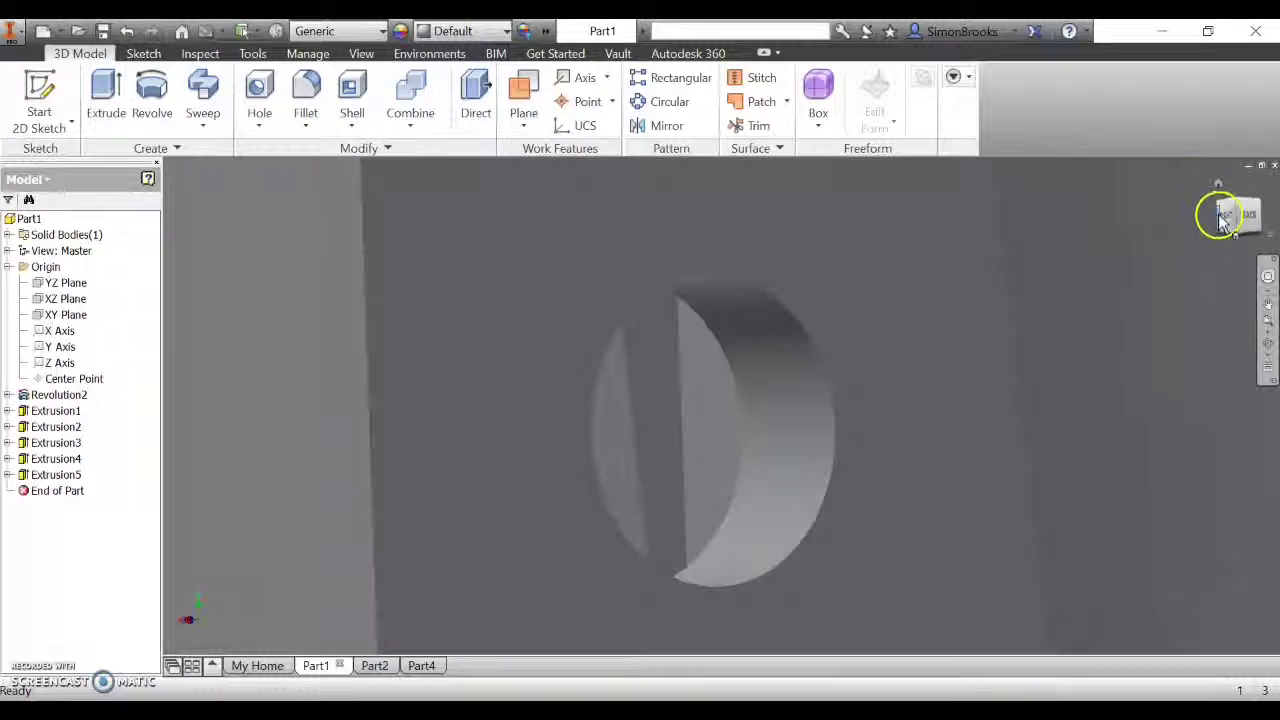
left_click(1220, 210)
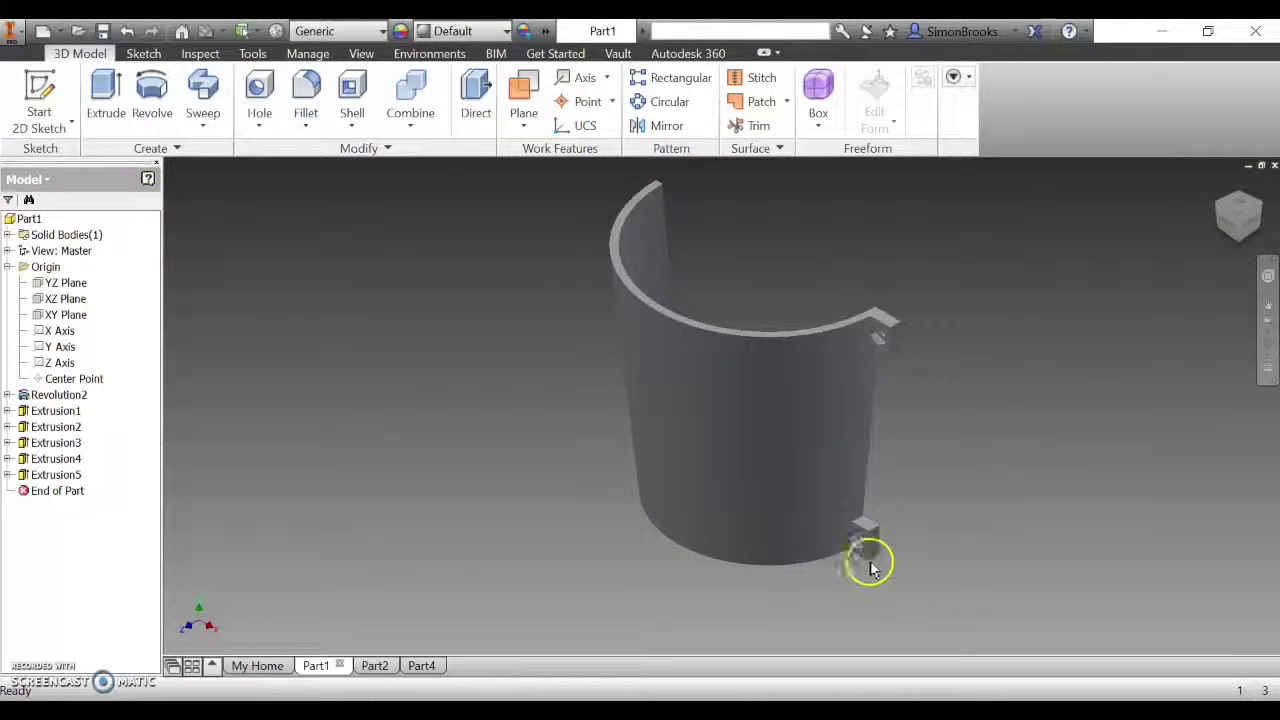
scroll(871, 560, "down", 4)
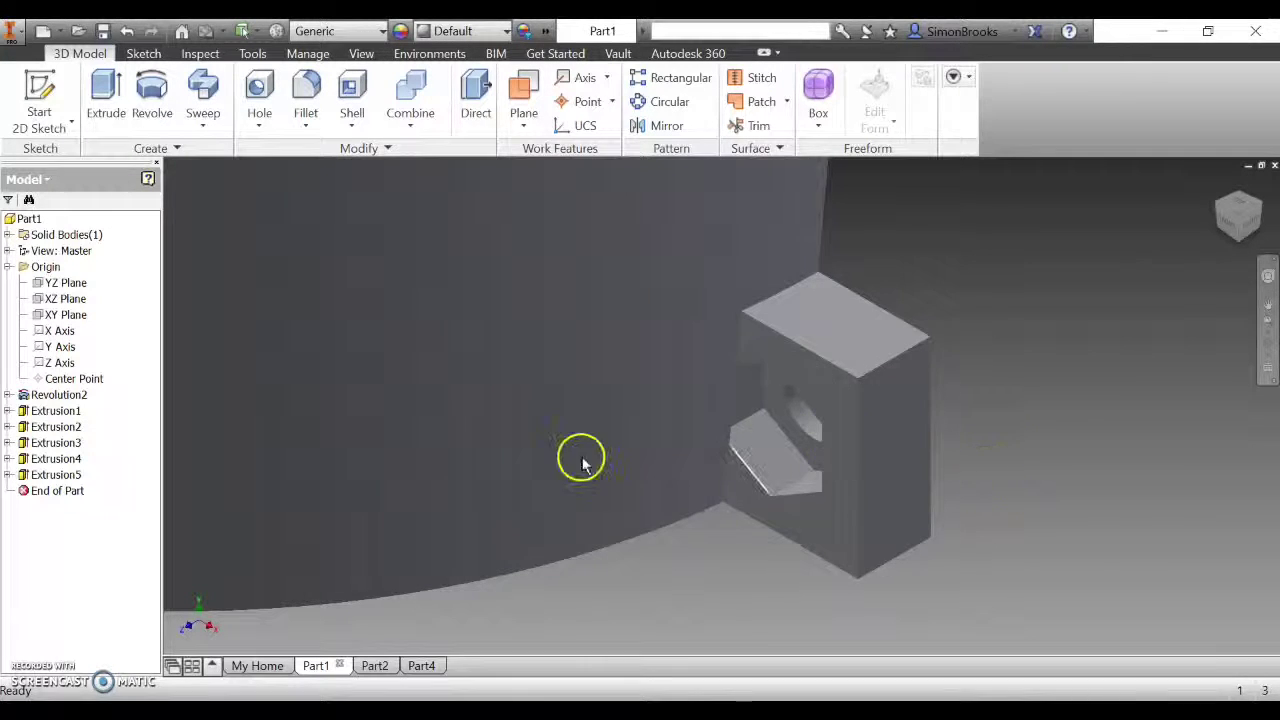
- Open the sketch of the lower lug's hole to check its dimensions, and leave it without edits
left_click(57, 445)
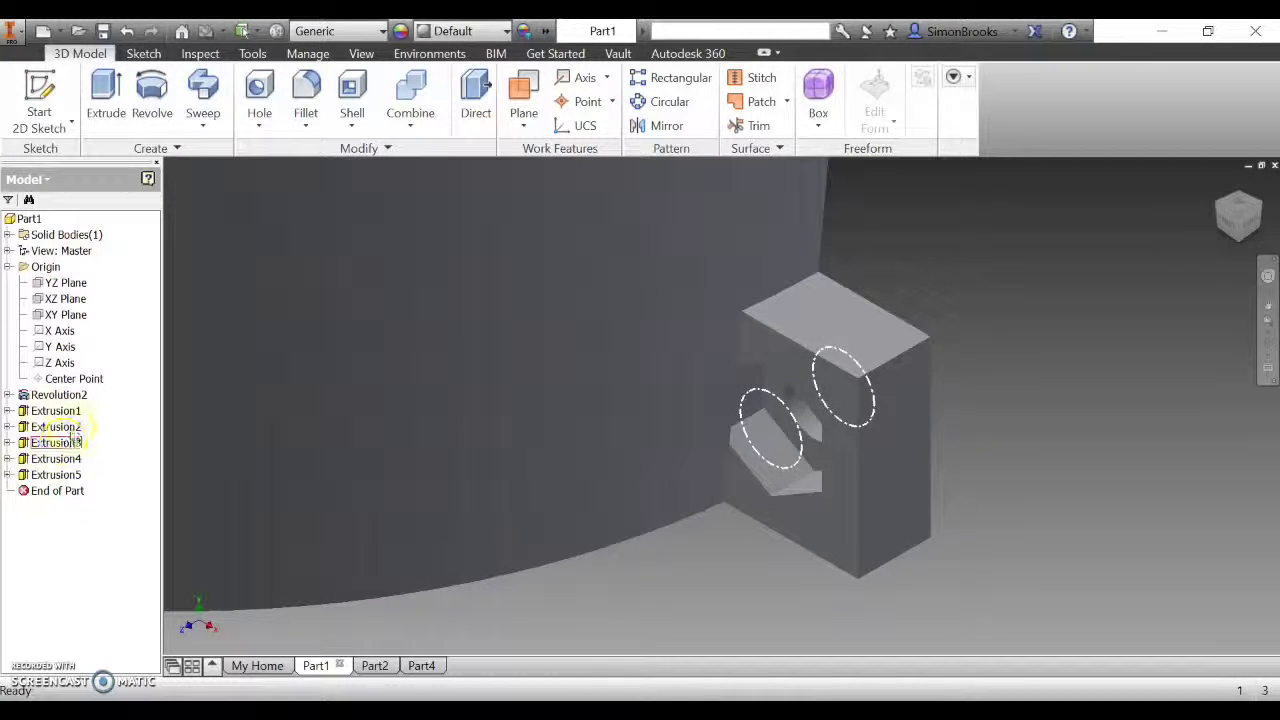
left_click(75, 444)
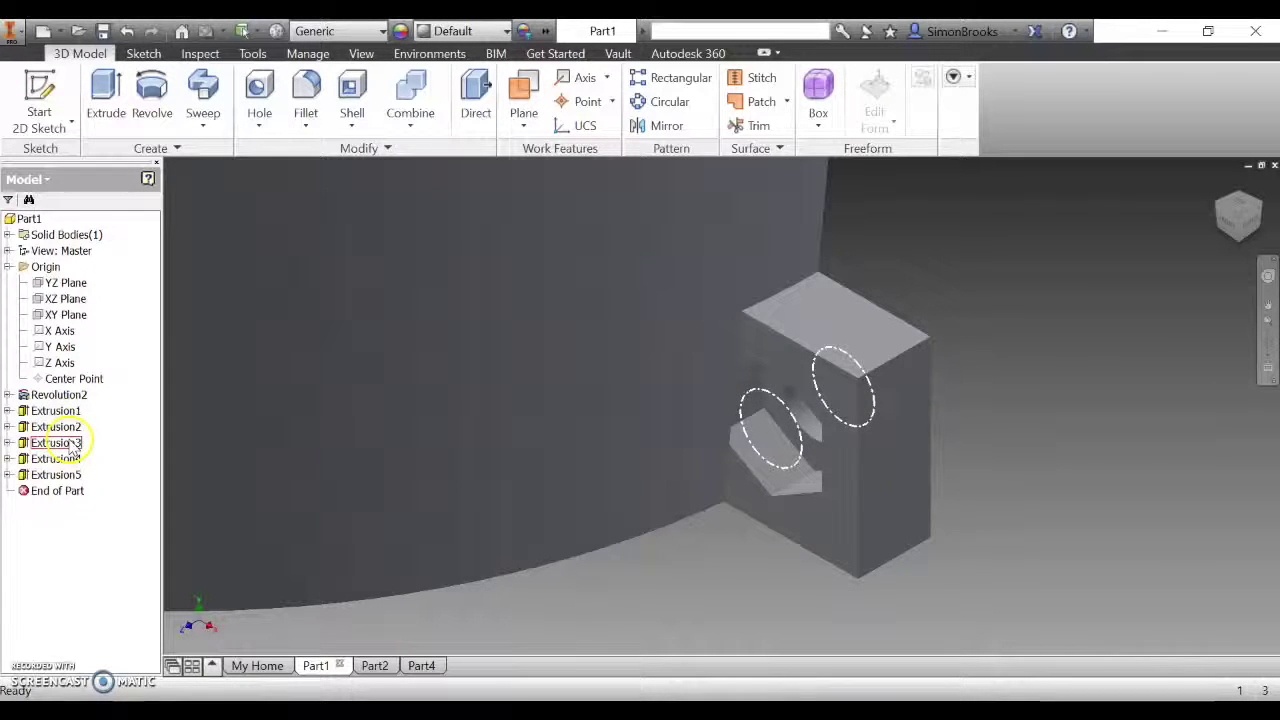
left_click(74, 447)
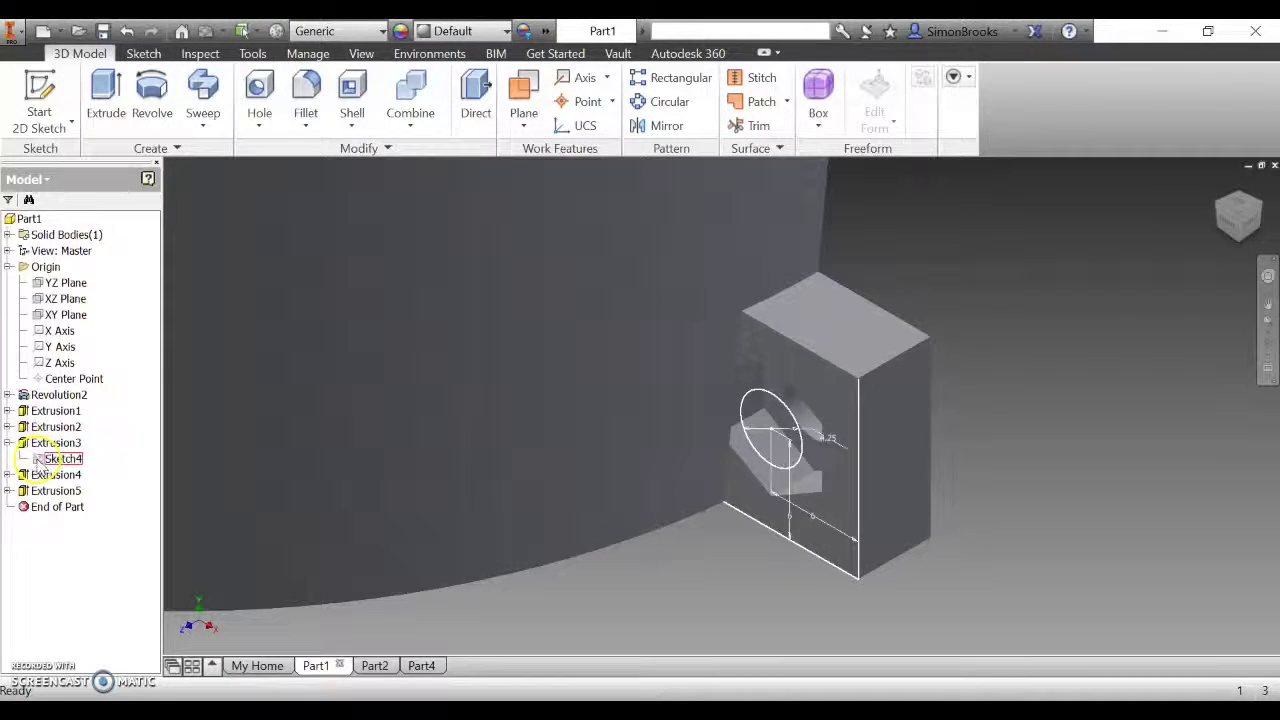
double_click(40, 462)
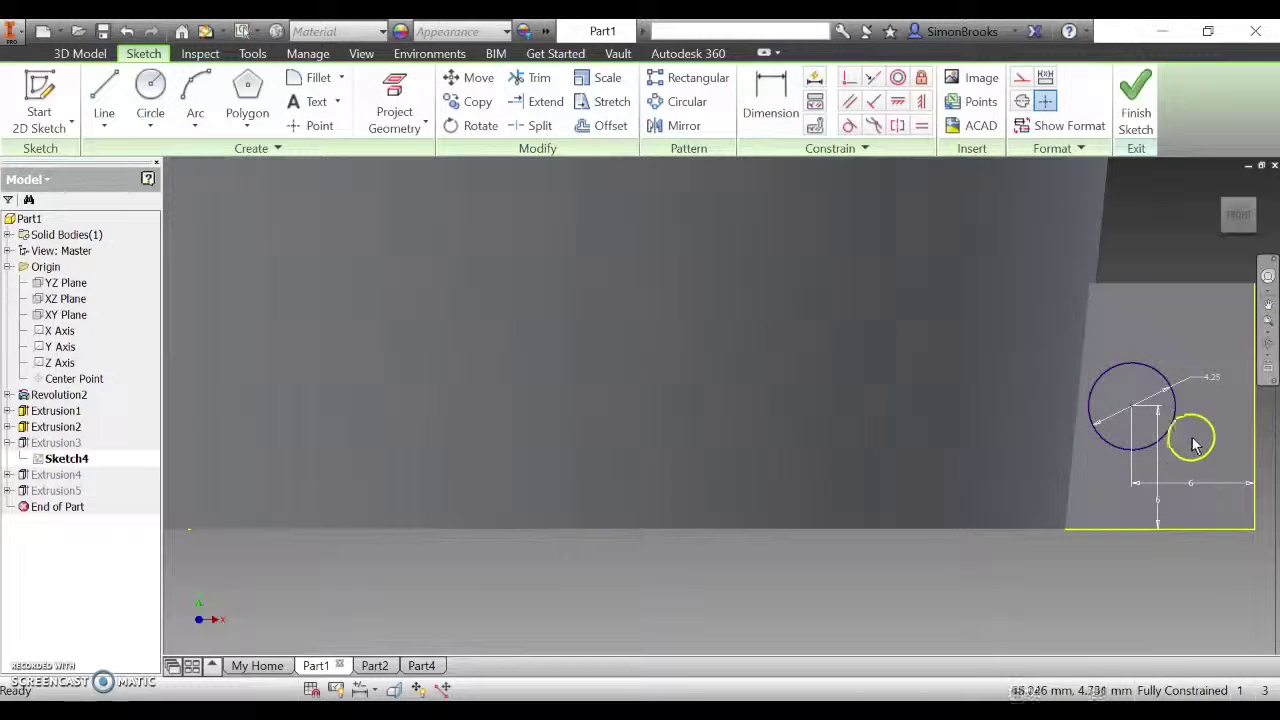
left_click(181, 31)
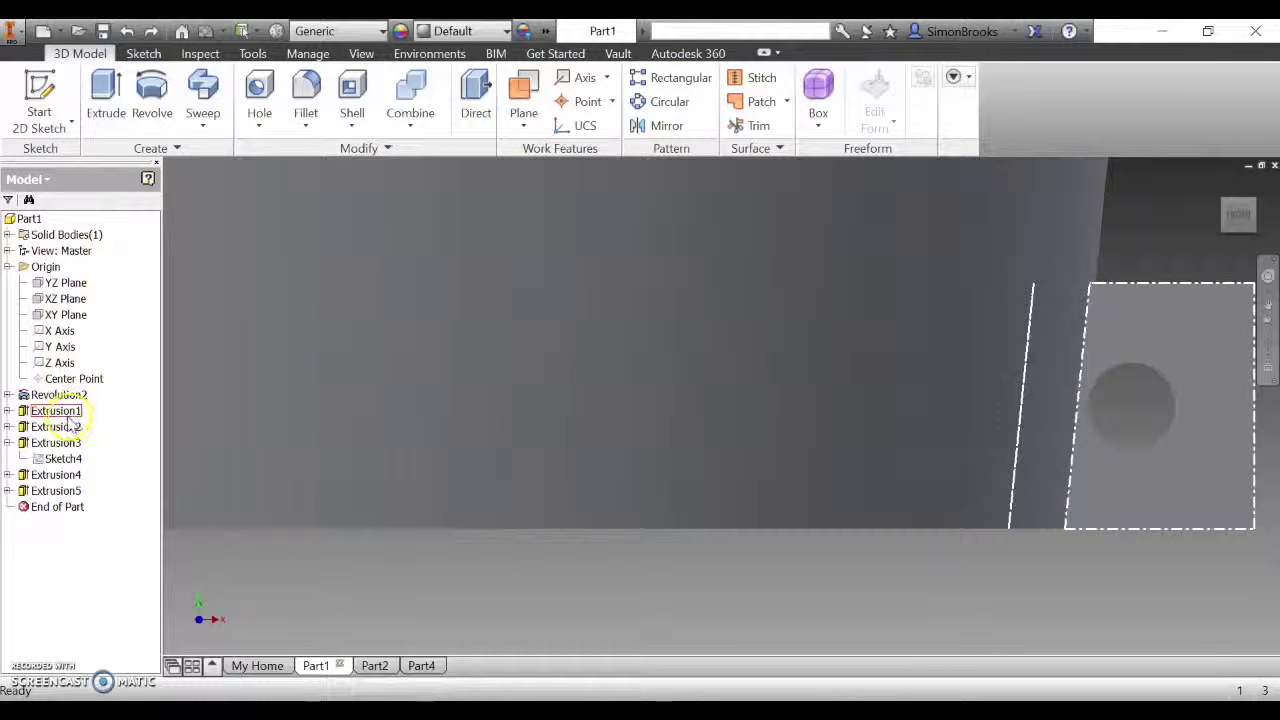
- Open the base sketch of the lower lug's first extrusion and set the profile's width to 15 mm
left_click(8, 411)
double_click(40, 427)
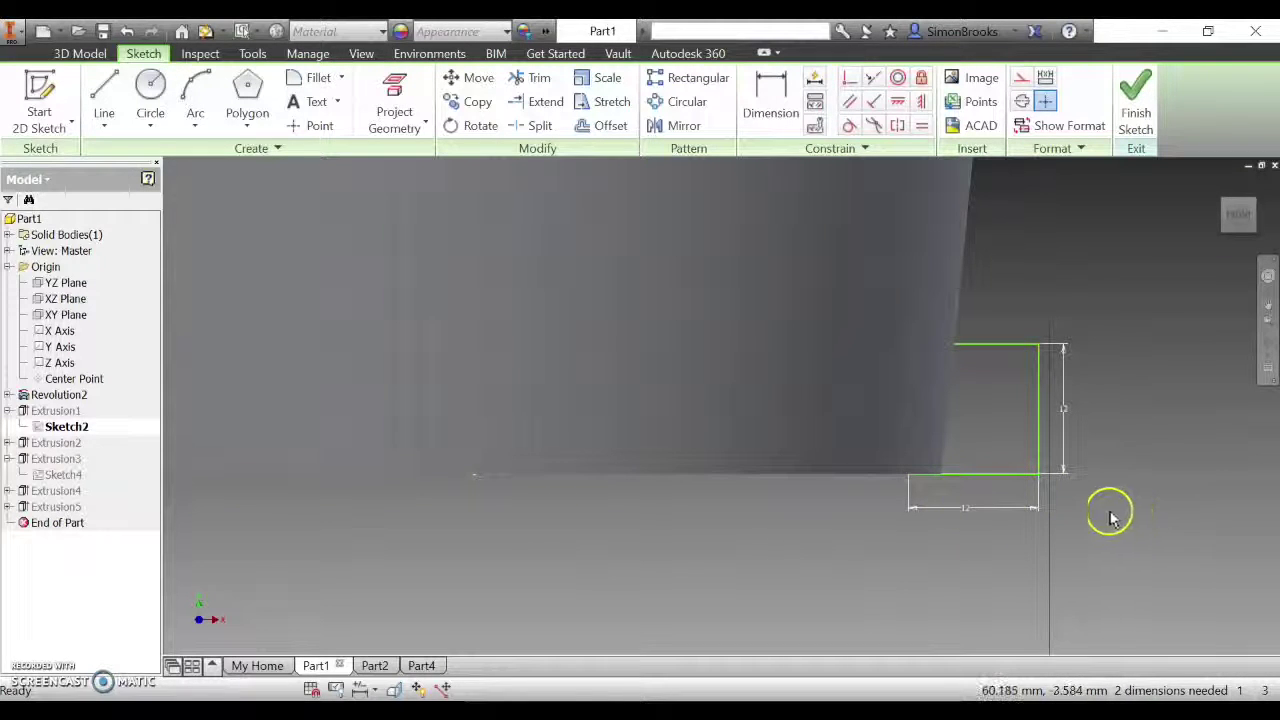
double_click(967, 509)
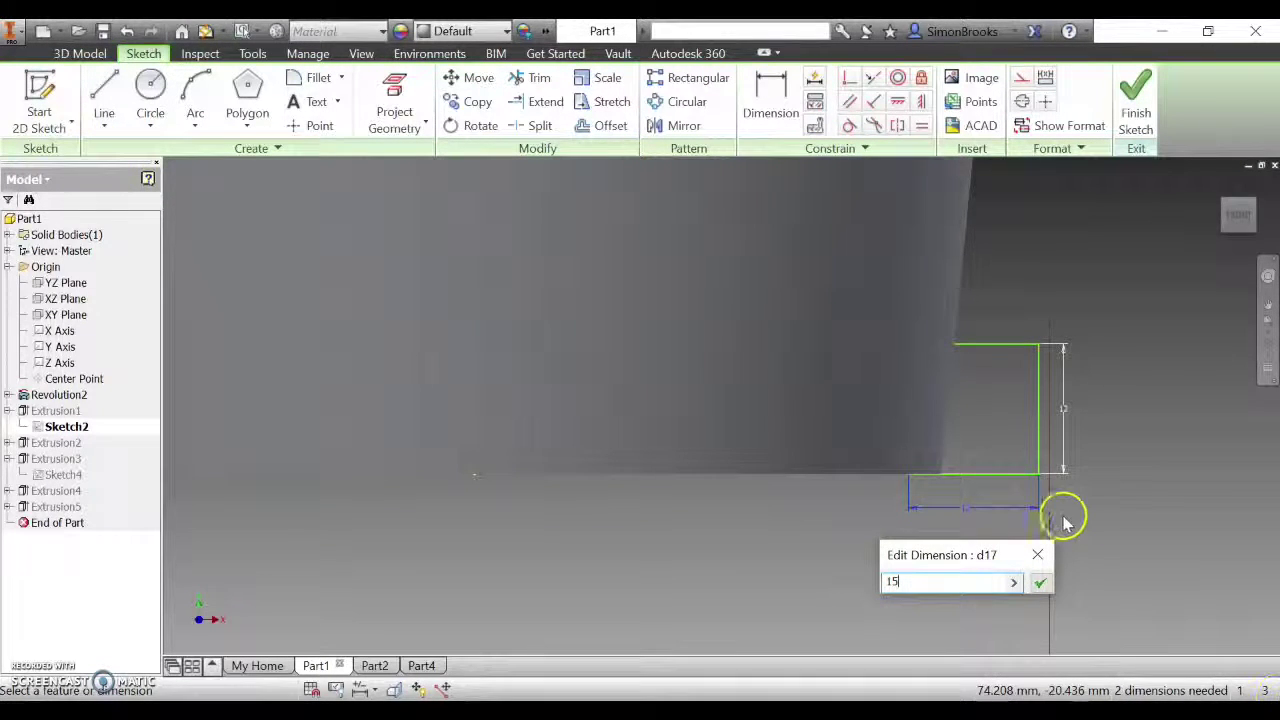
left_click(1041, 582)
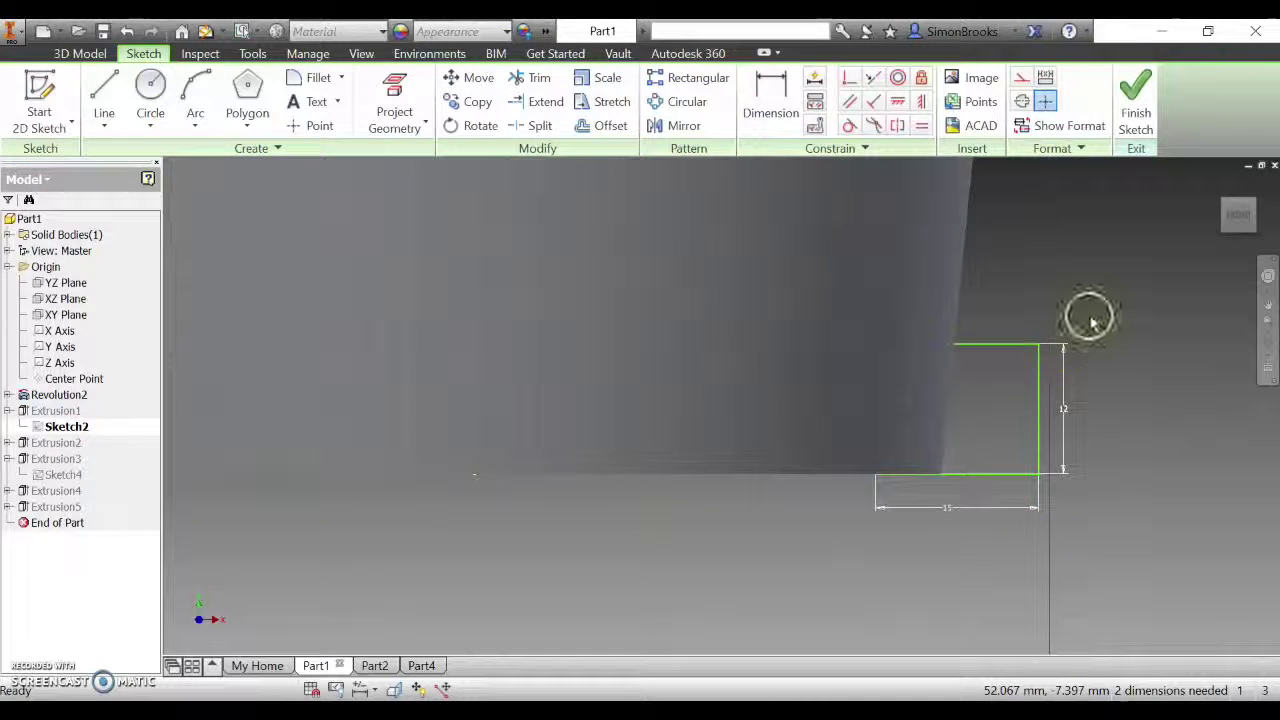
- Dimension the gap between the lug profile's lower inner corner and the projected wall edge, set it to 0, and finish the sketch
left_click(1252, 205)
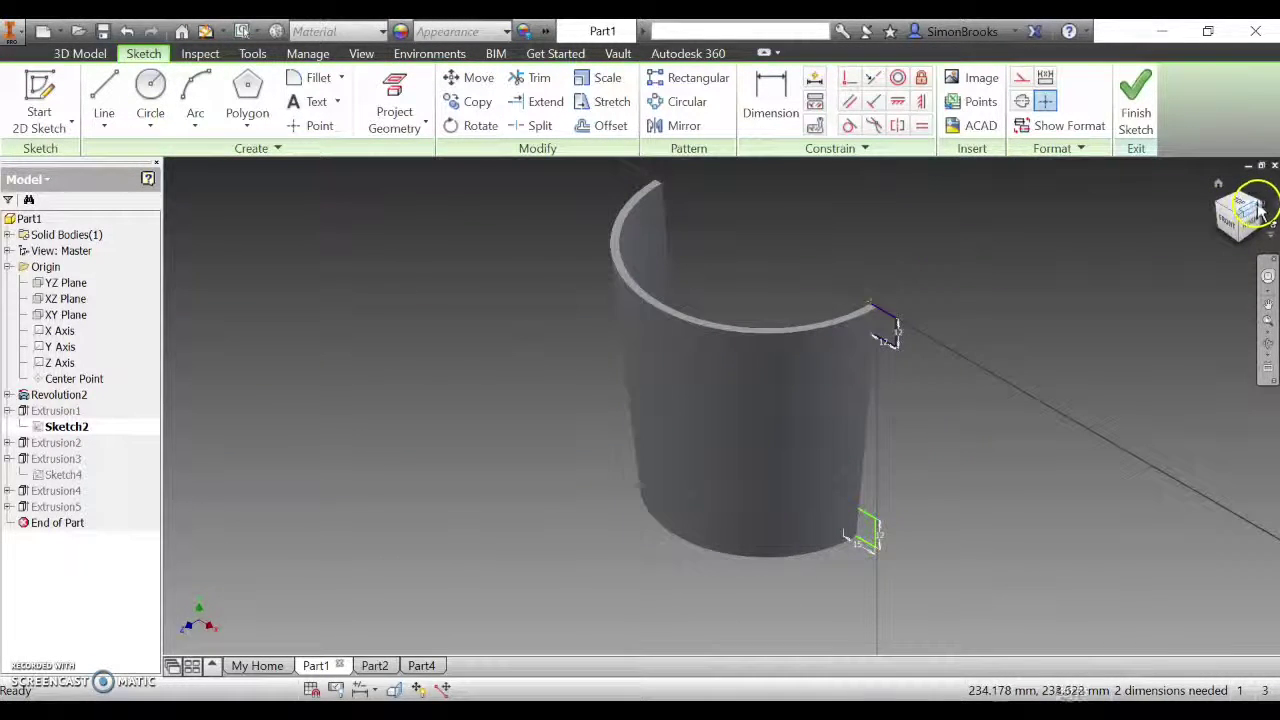
left_click(1258, 205)
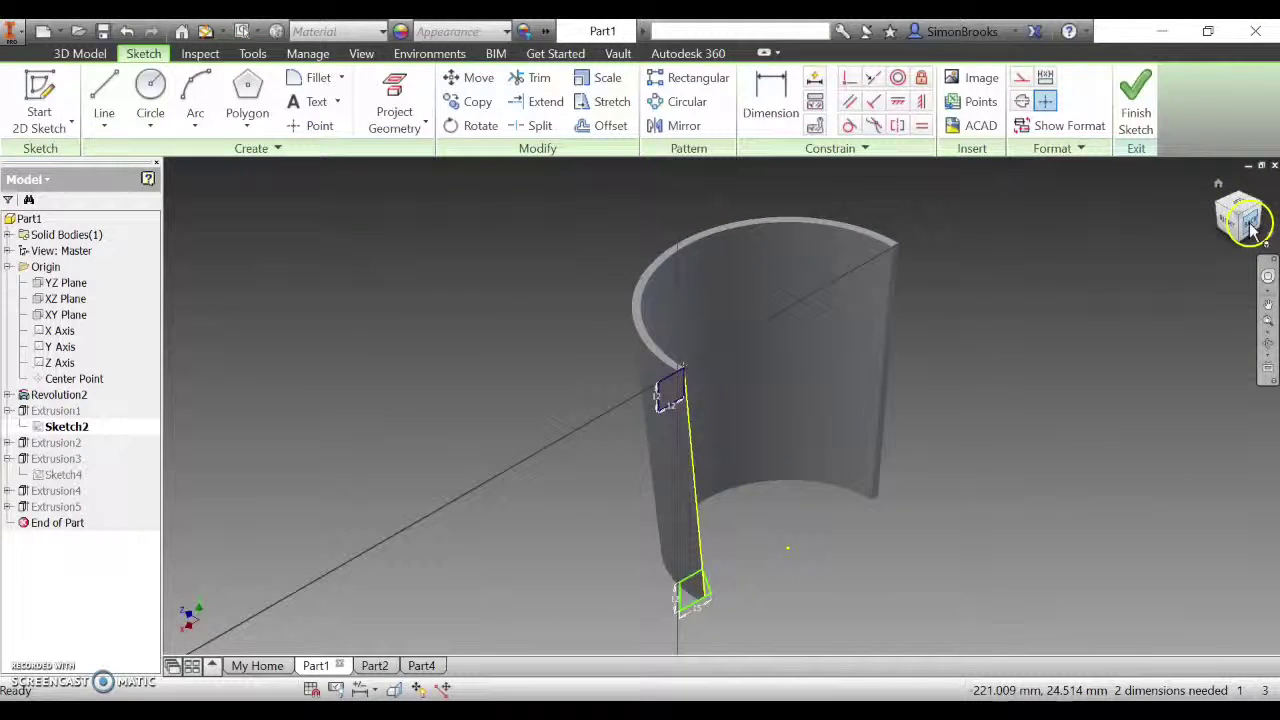
left_click(1246, 220)
scroll(651, 586, "up", 5)
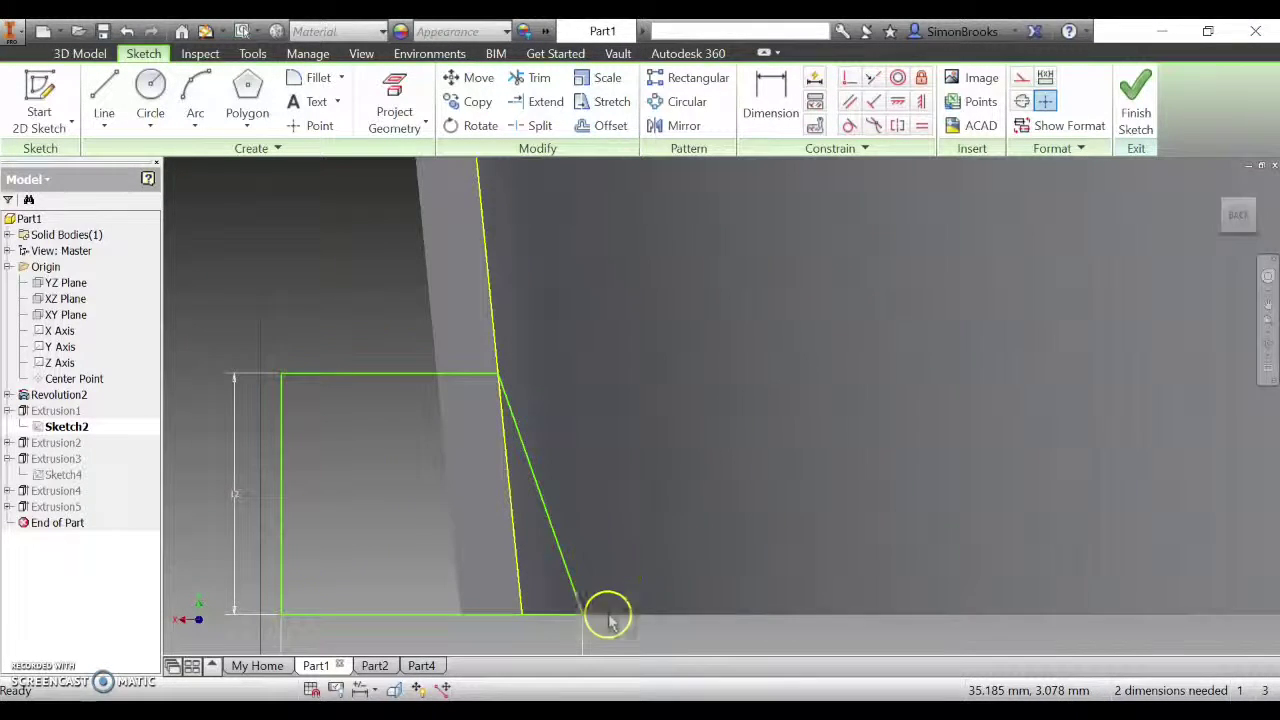
left_click(768, 100)
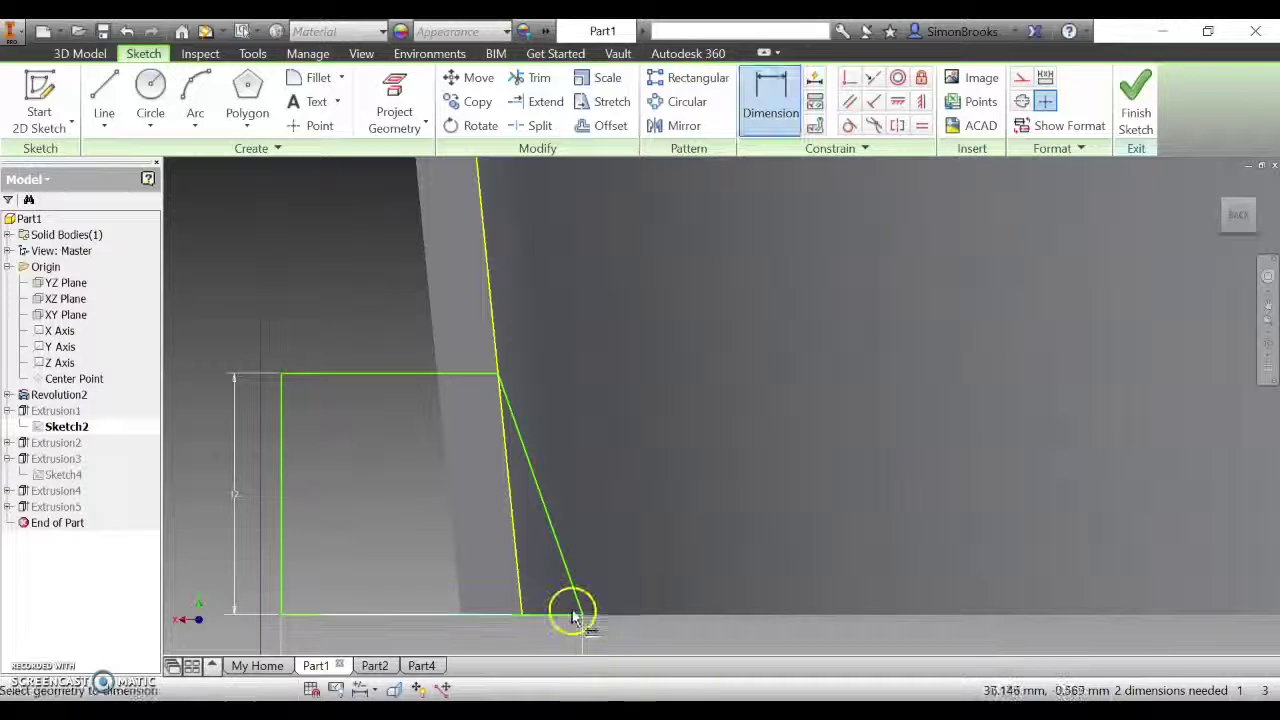
left_click(522, 620)
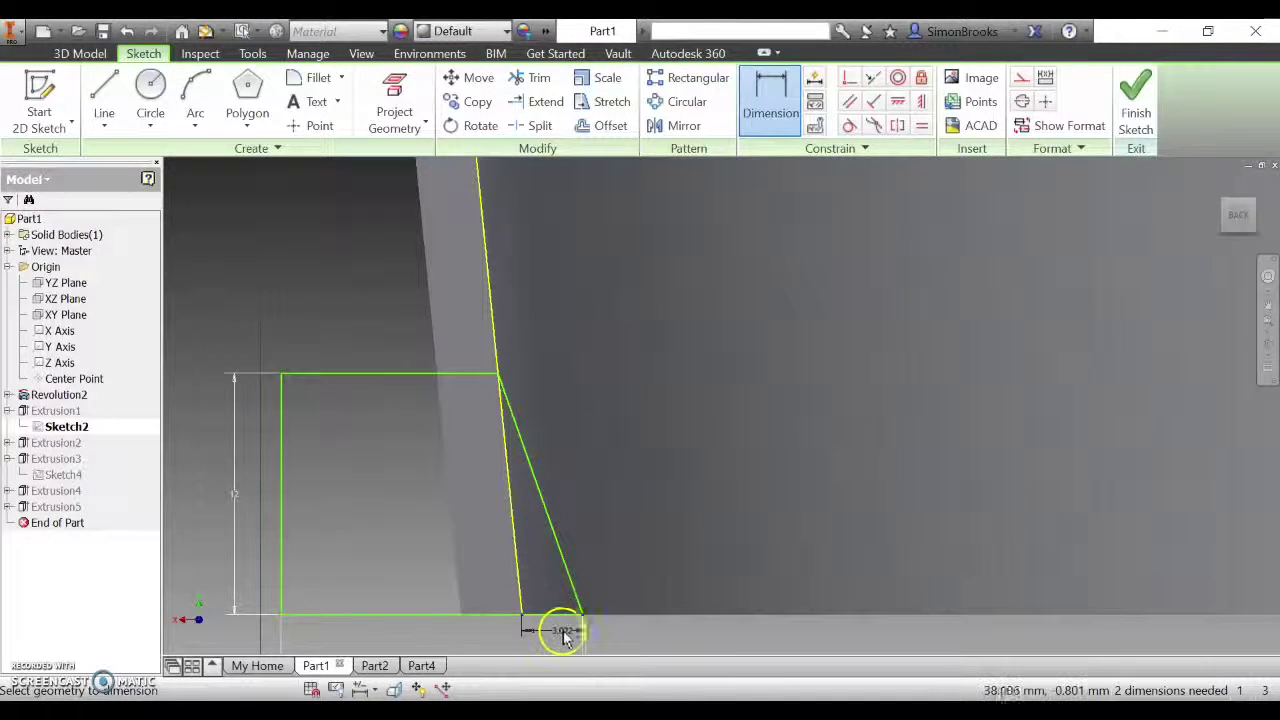
left_click(555, 634)
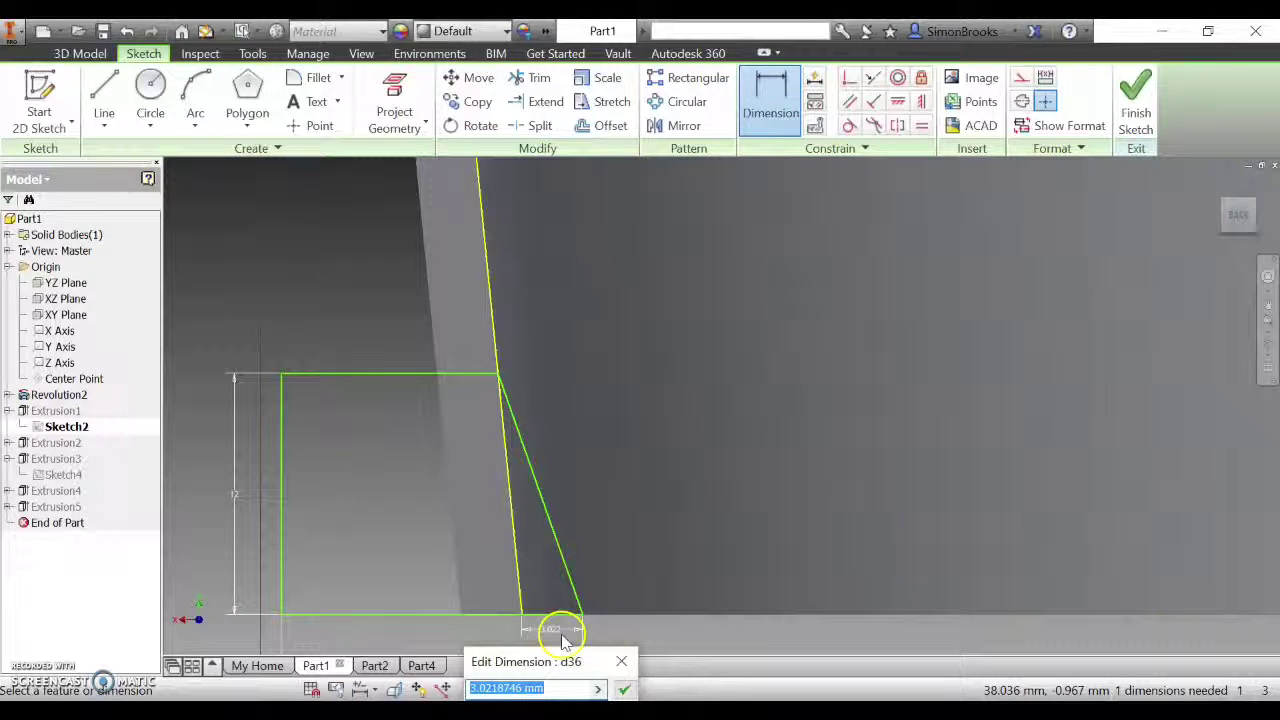
key("Return")
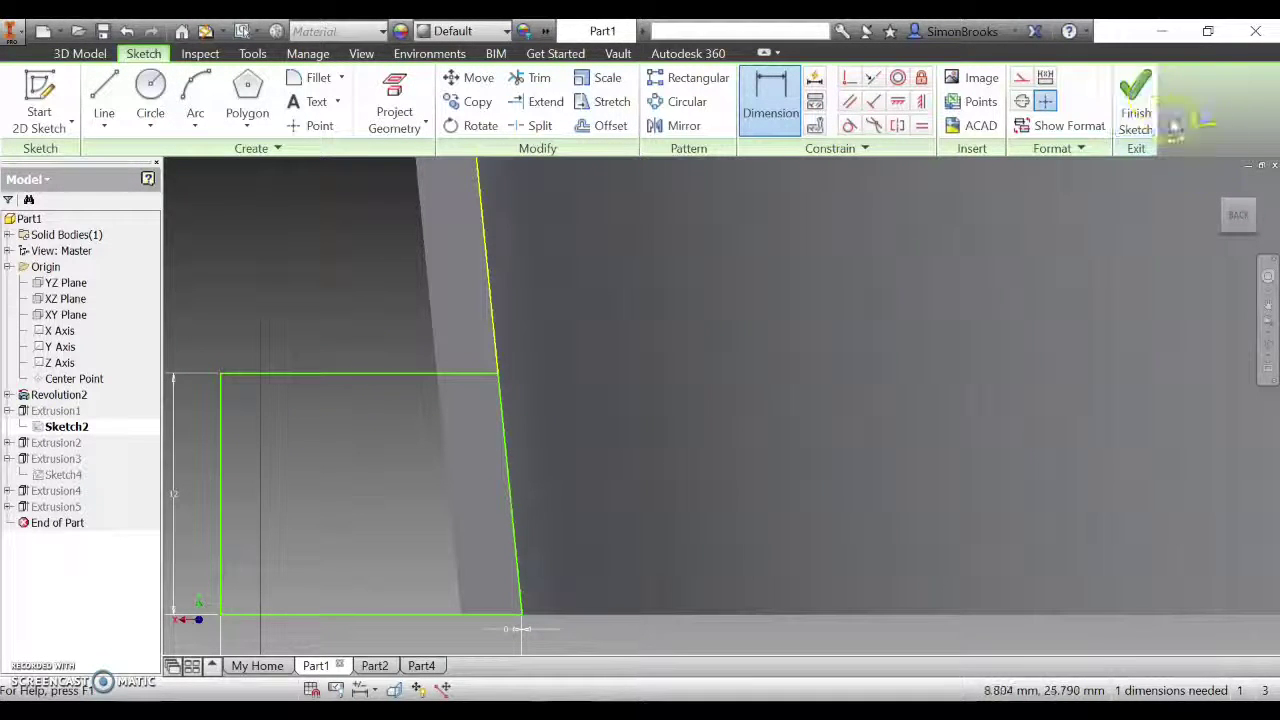
left_click(1238, 216)
scroll(589, 537, "up", 4)
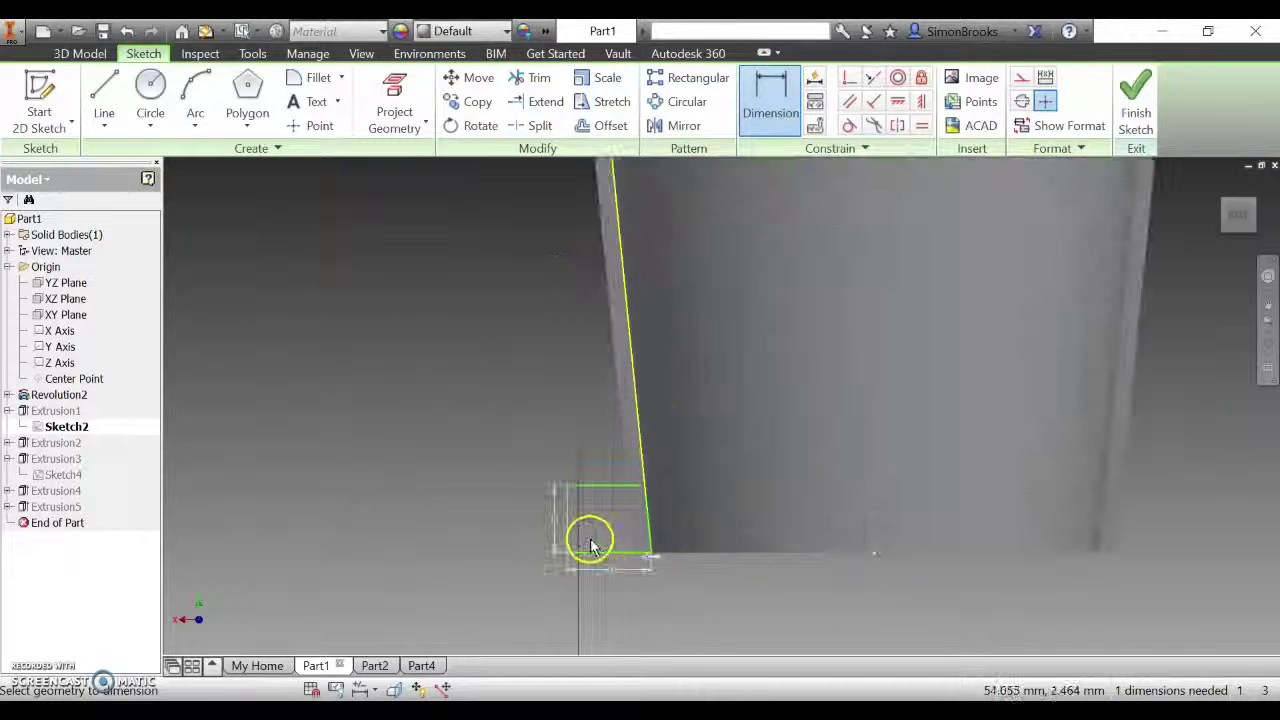
left_click(1137, 110)
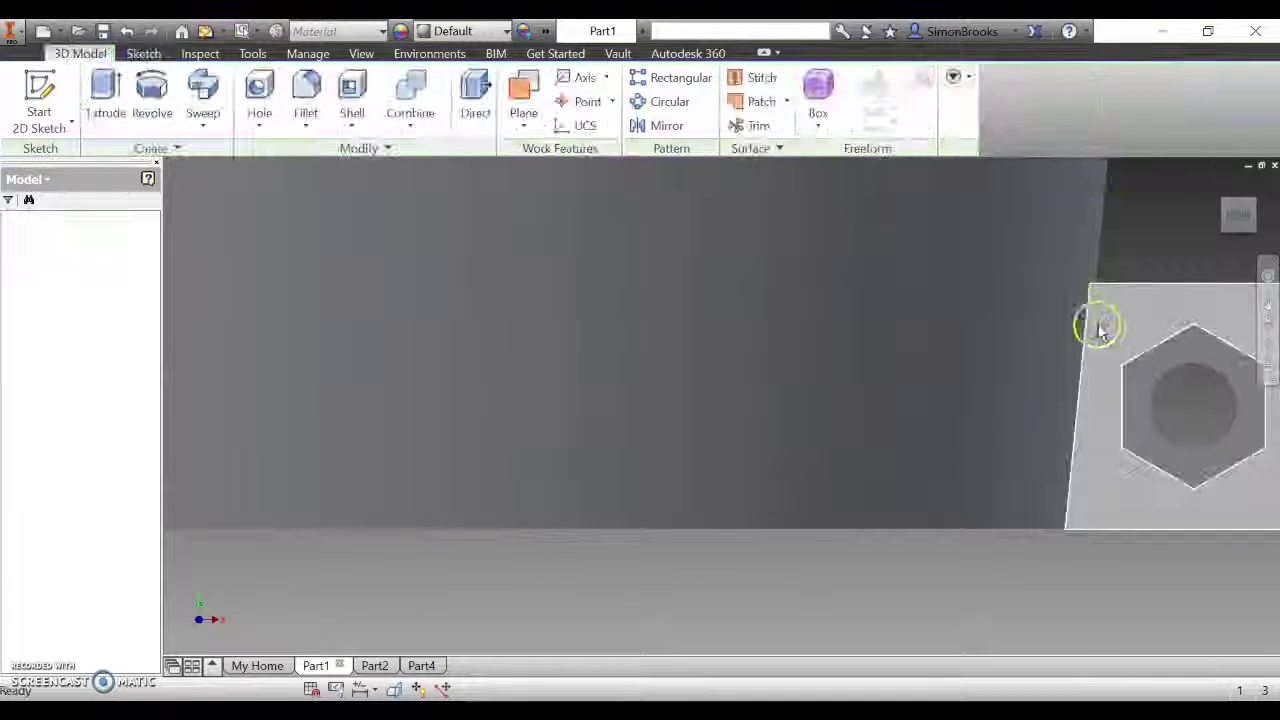
- Examine the widened lower lug and its hexagonal recess from the front and from a corner
scroll(1090, 315, "down", 4)
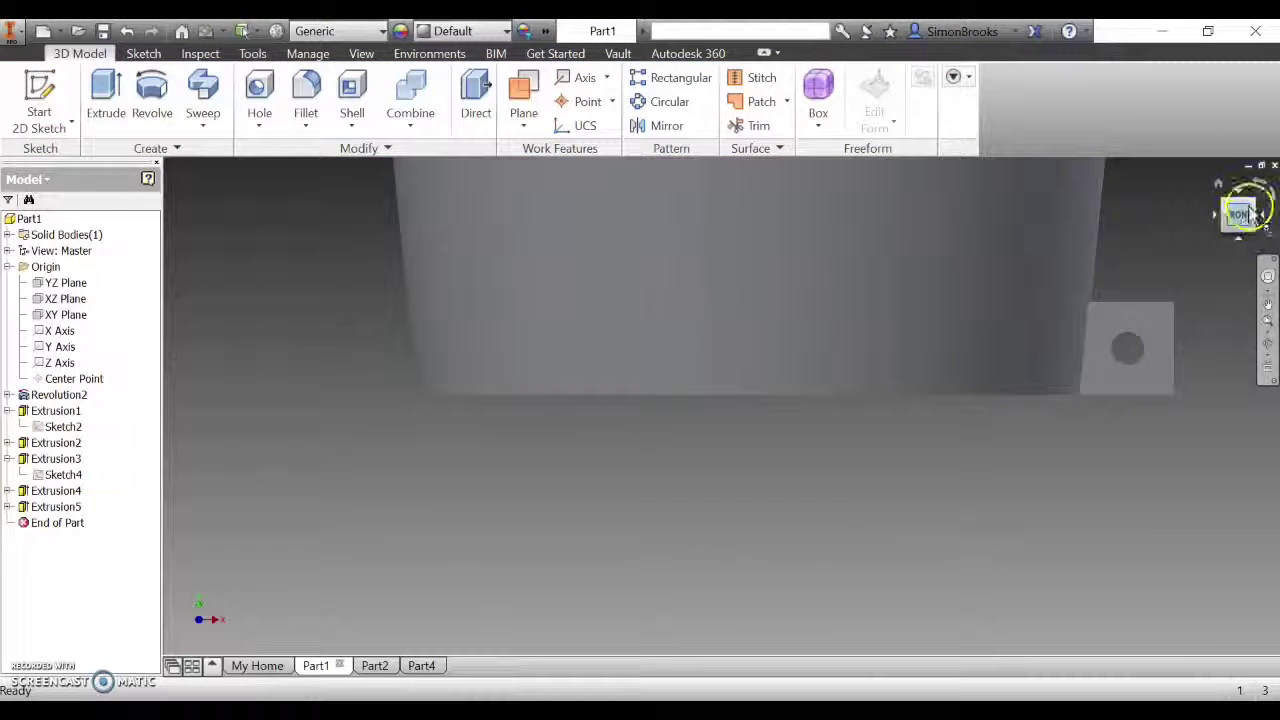
left_click(1254, 207)
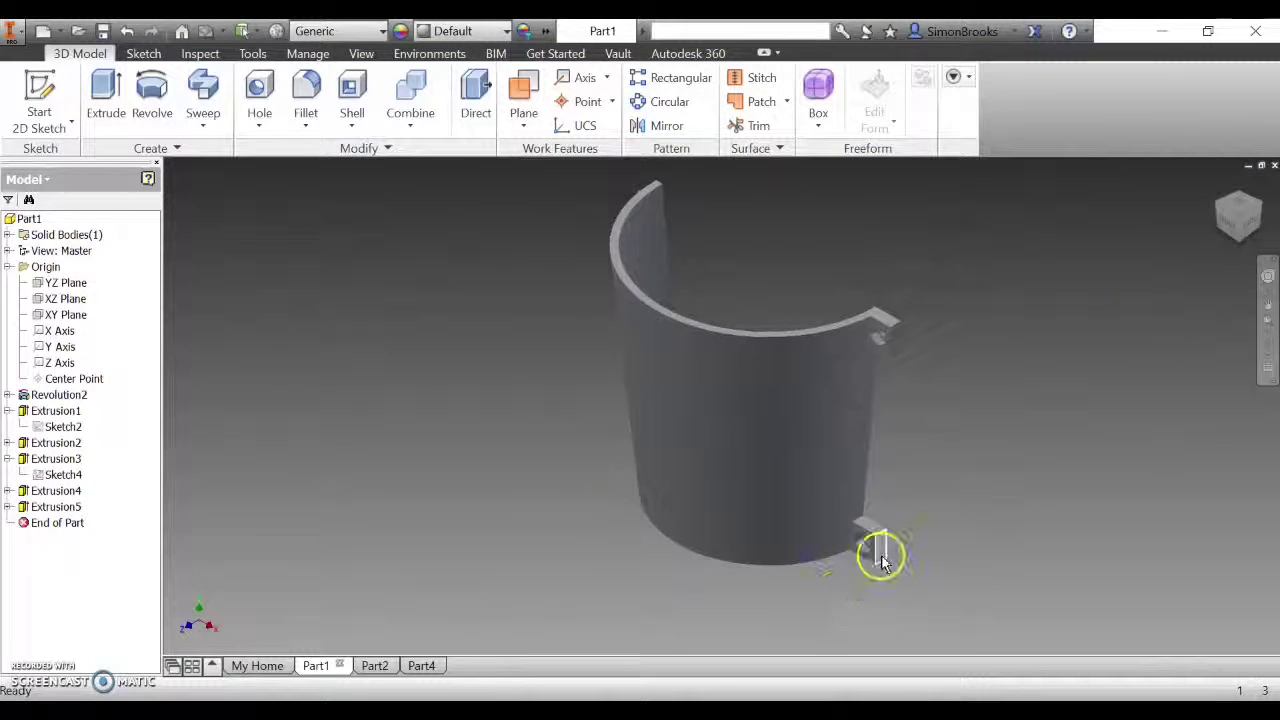
scroll(878, 565, "up", 3)
scroll(878, 565, "up", 3)
scroll(763, 405, "down", 2)
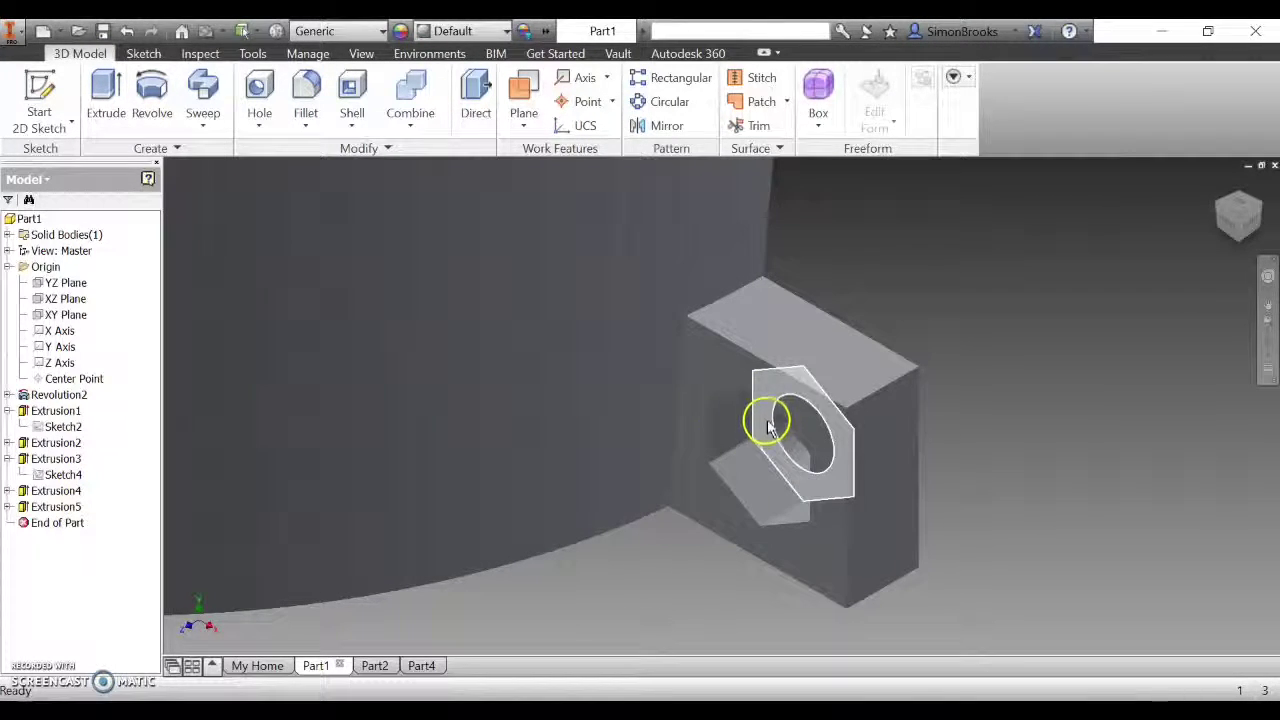
scroll(991, 317, "down", 2)
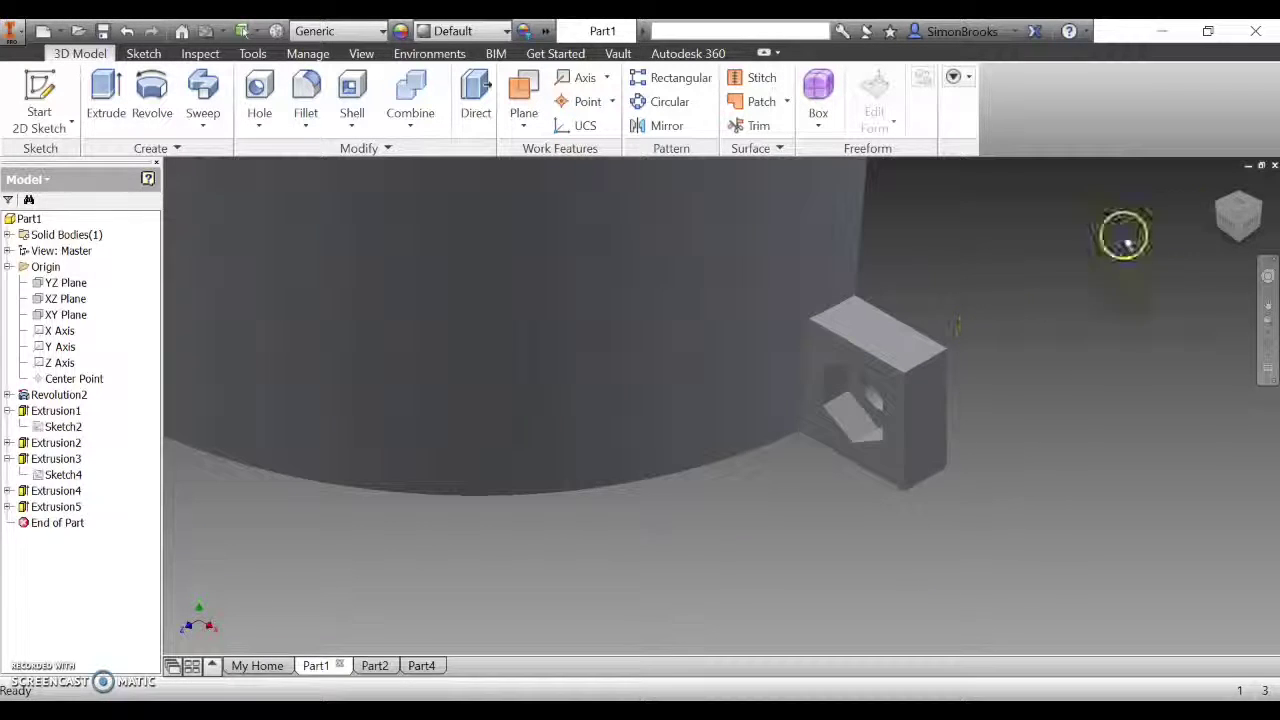